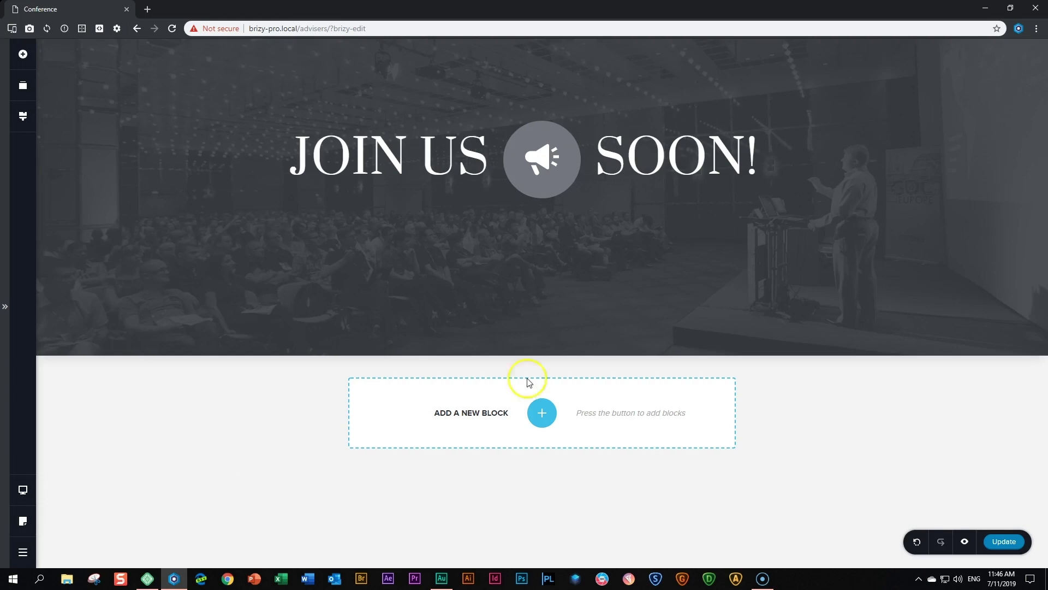
# Add a Countdown element below the JOIN US SOON! heading in the conference block
pyautogui.click(22, 54)
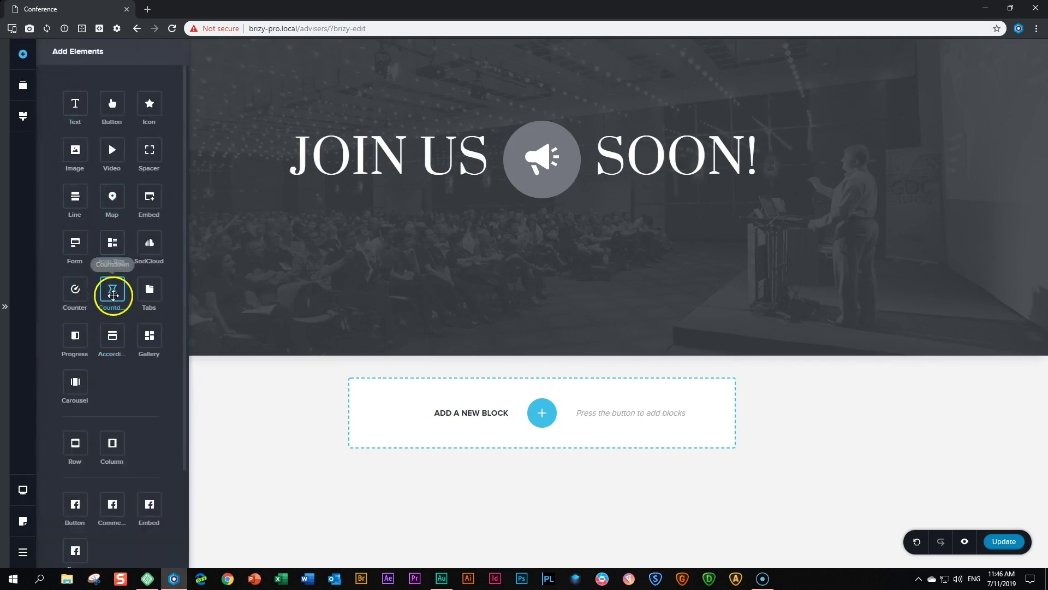
pyautogui.moveTo(113, 308); pyautogui.dragTo(489, 290)
pyautogui.click(524, 330)
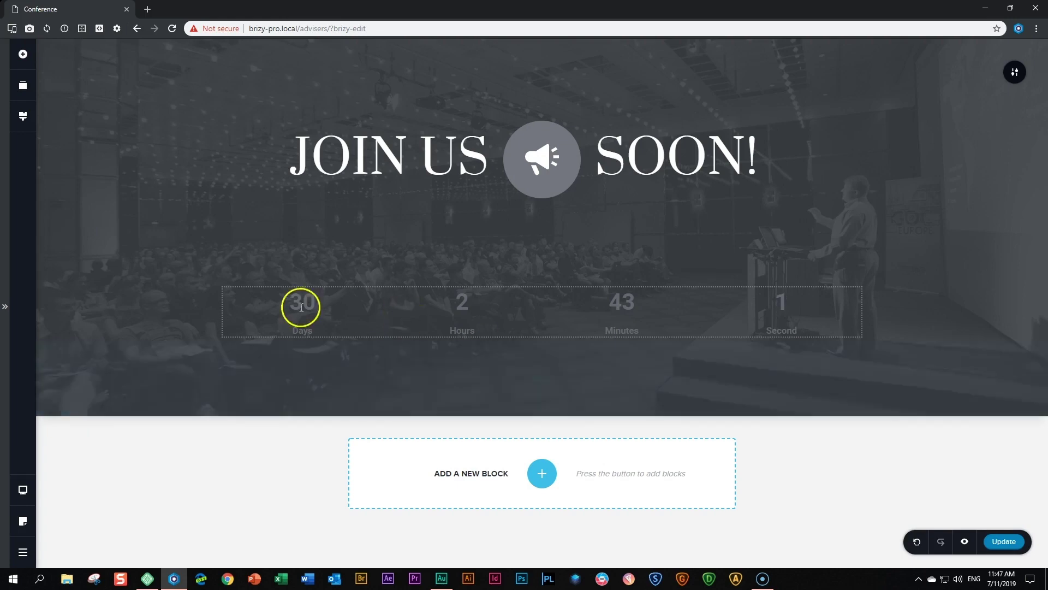
# Colour the countdown white (#FFFFFF) at full opacity
pyautogui.click(527, 314)
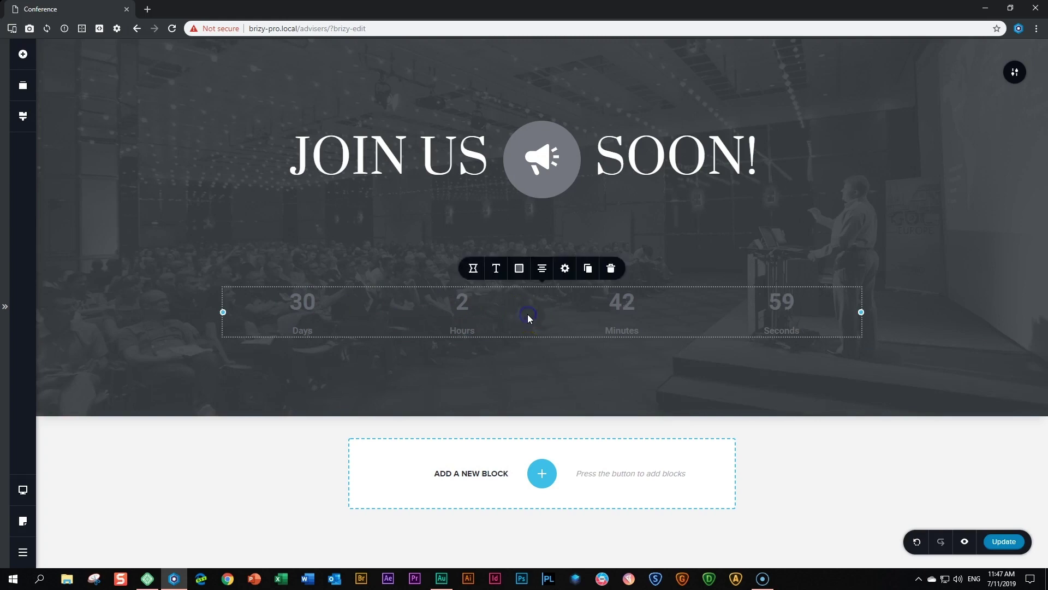
pyautogui.click(518, 267)
pyautogui.click(547, 220)
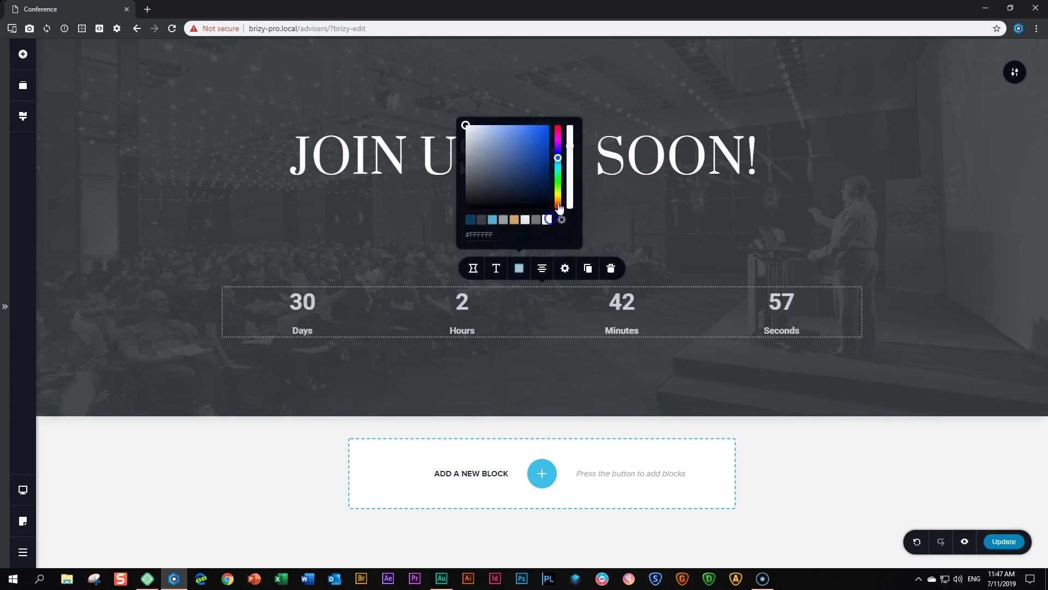
pyautogui.moveTo(570, 145); pyautogui.dragTo(570, 124)
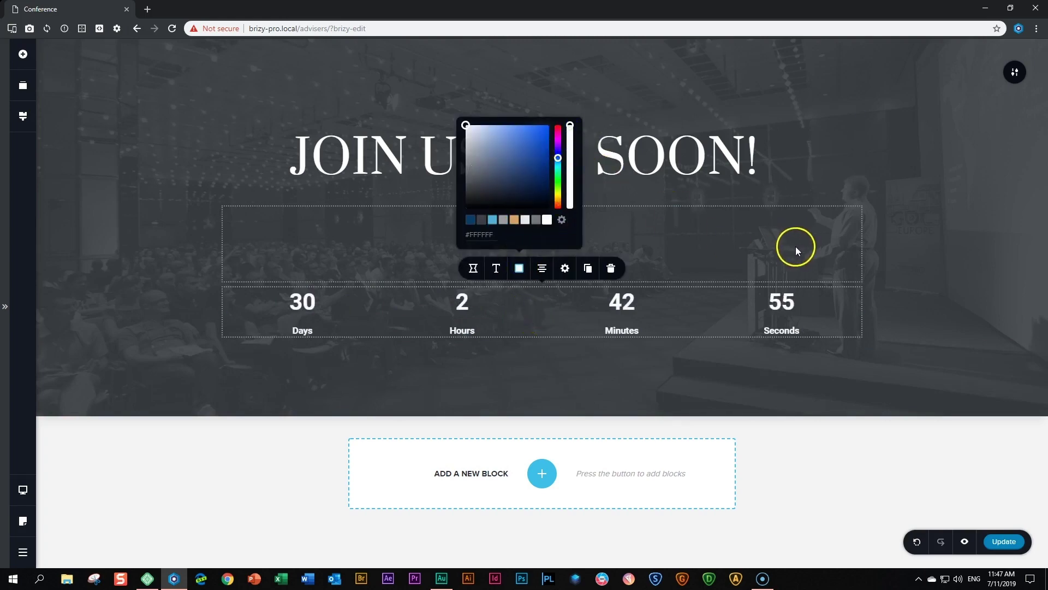
pyautogui.click(884, 280)
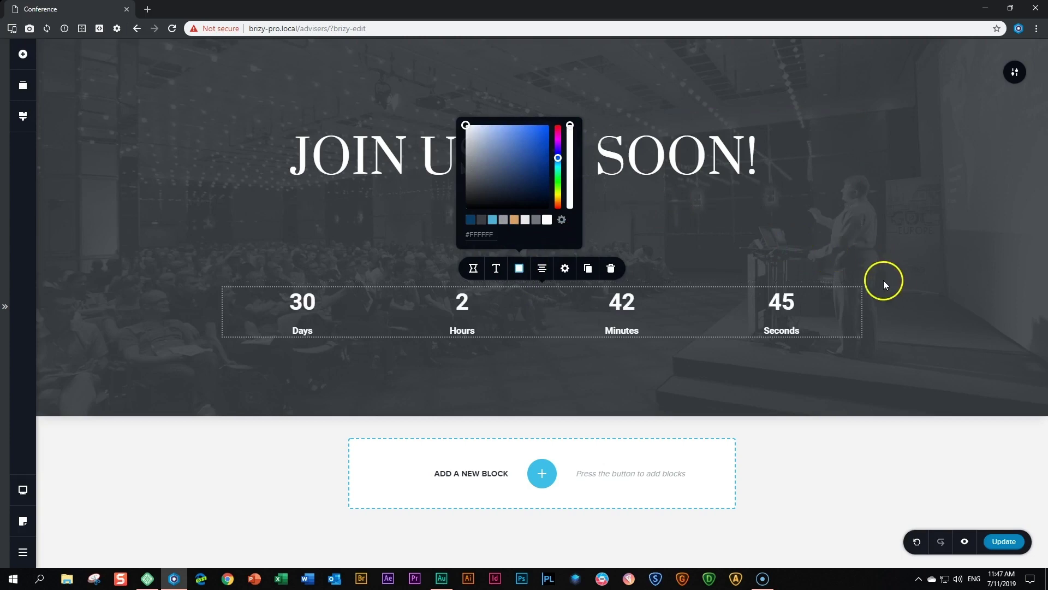
# Narrow the countdown to a width of 55 %
pyautogui.click(520, 310)
pyautogui.click(256, 310)
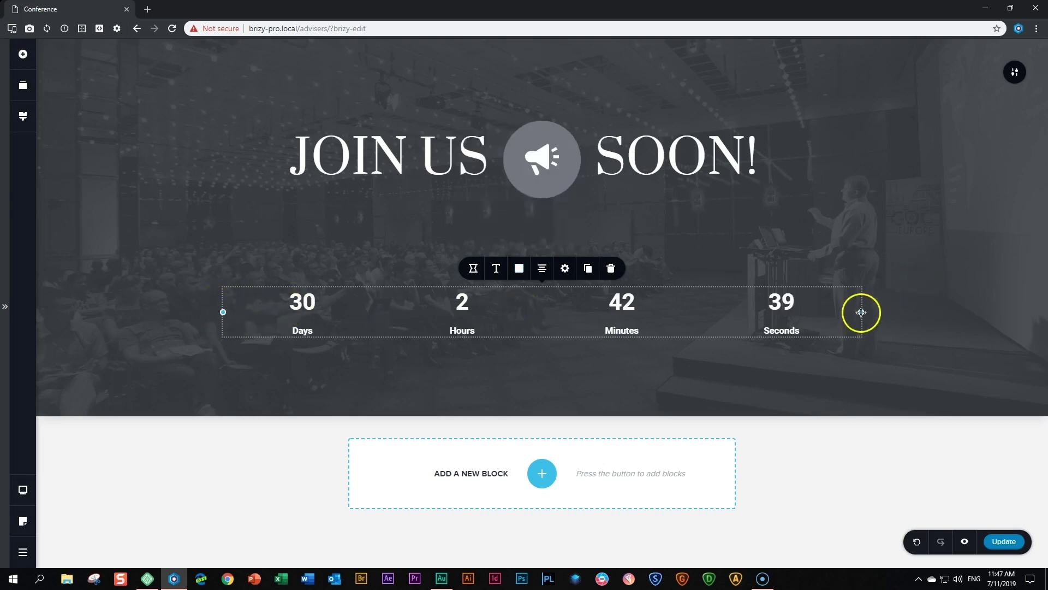
pyautogui.moveTo(860, 312); pyautogui.dragTo(731, 307)
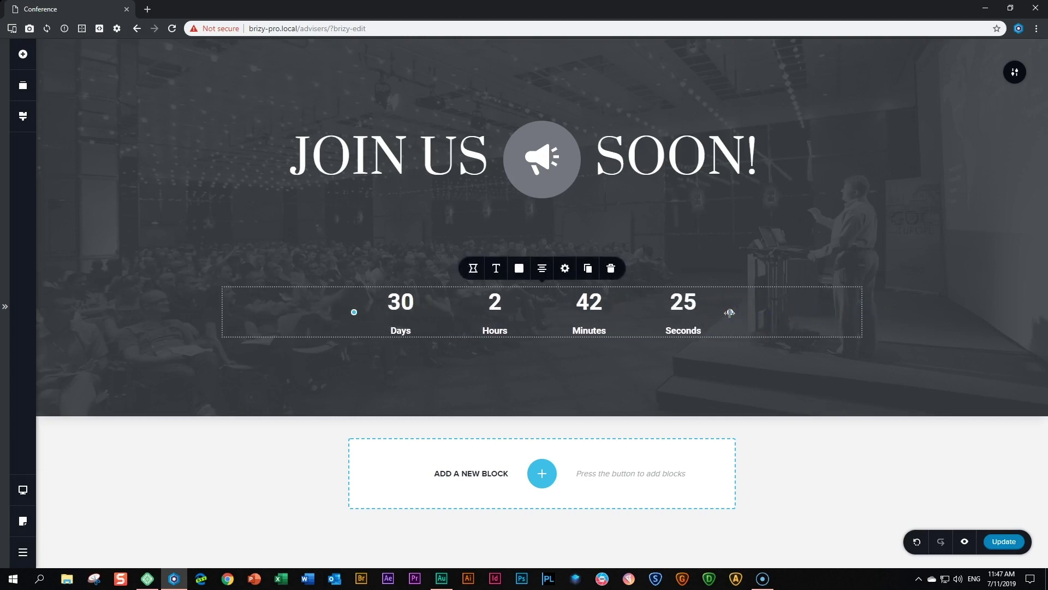
pyautogui.click(565, 269)
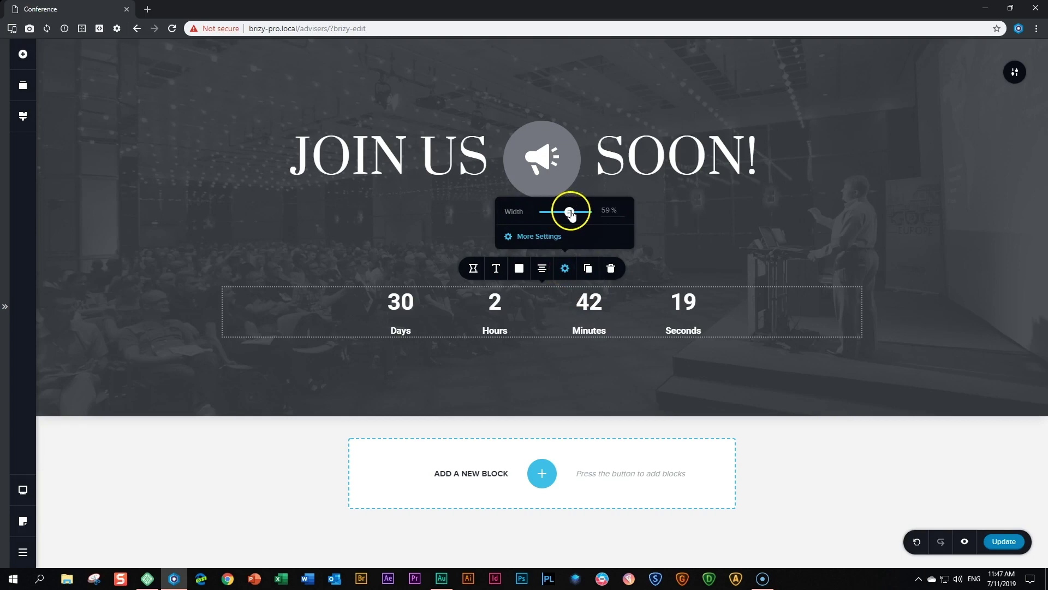
pyautogui.moveTo(569, 211)
pyautogui.mouseDown()
pyautogui.moveTo(548, 212)
pyautogui.moveTo(593, 212)
pyautogui.moveTo(568, 212)
pyautogui.mouseUp()
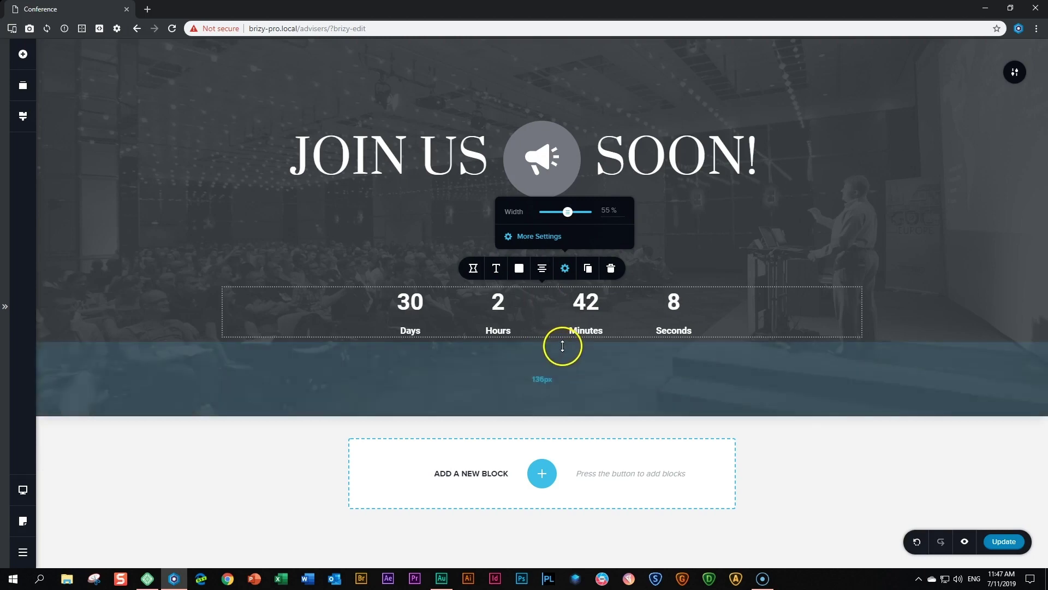
# Set the countdown's target date to 31/12/2019
pyautogui.click(473, 268)
pyautogui.click(416, 122)
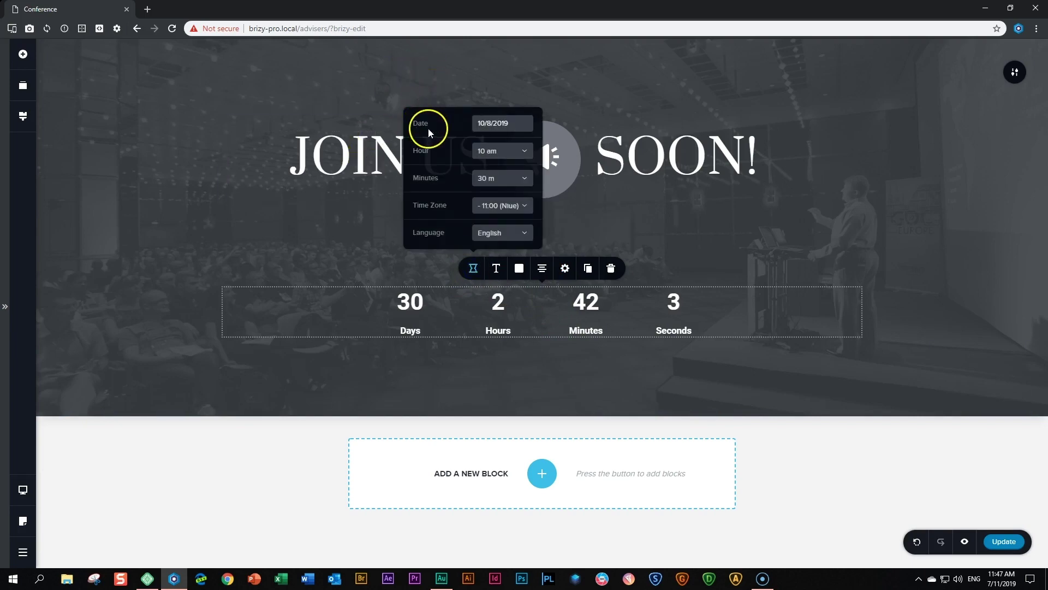
pyautogui.click(499, 124)
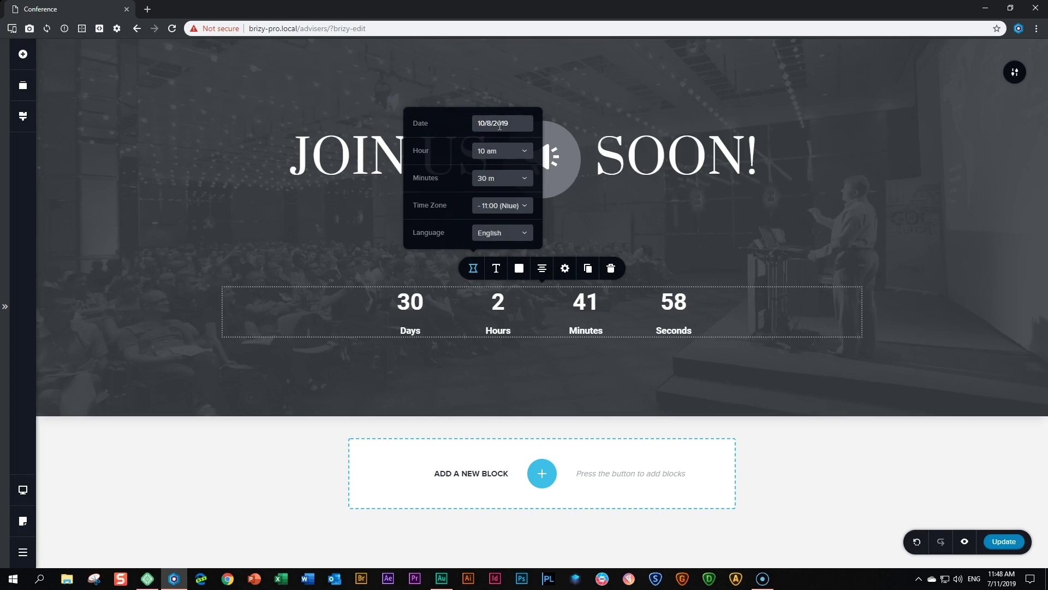
pyautogui.click(486, 123)
pyautogui.hotkey('ctrl', 'a')
pyautogui.press('BackSpace')
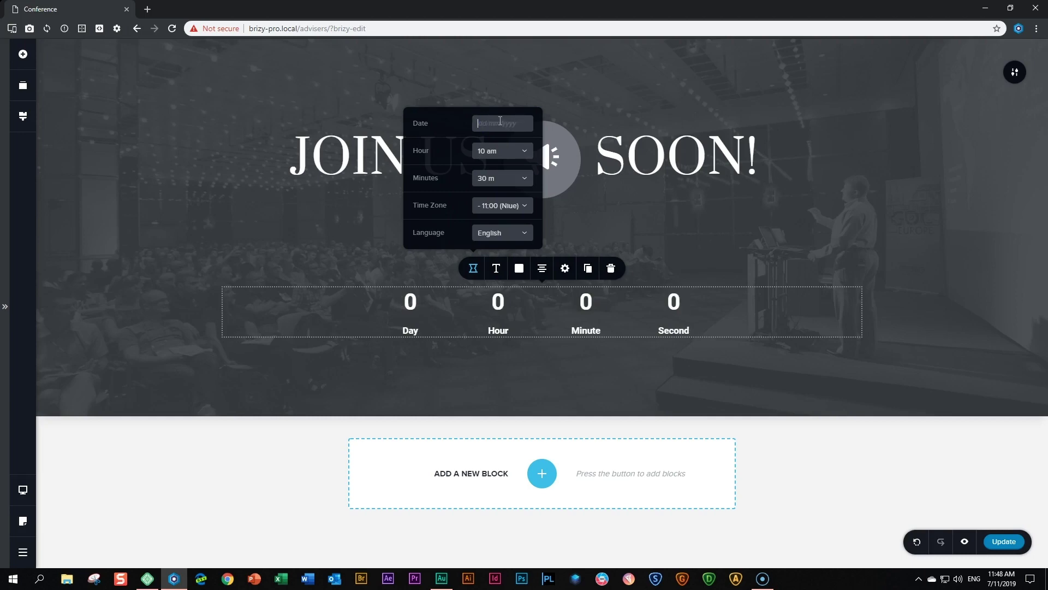
pyautogui.write('31/12/2019')
# Set the countdown's target time to hour 11 pm and minutes 50 m
pyautogui.click(499, 154)
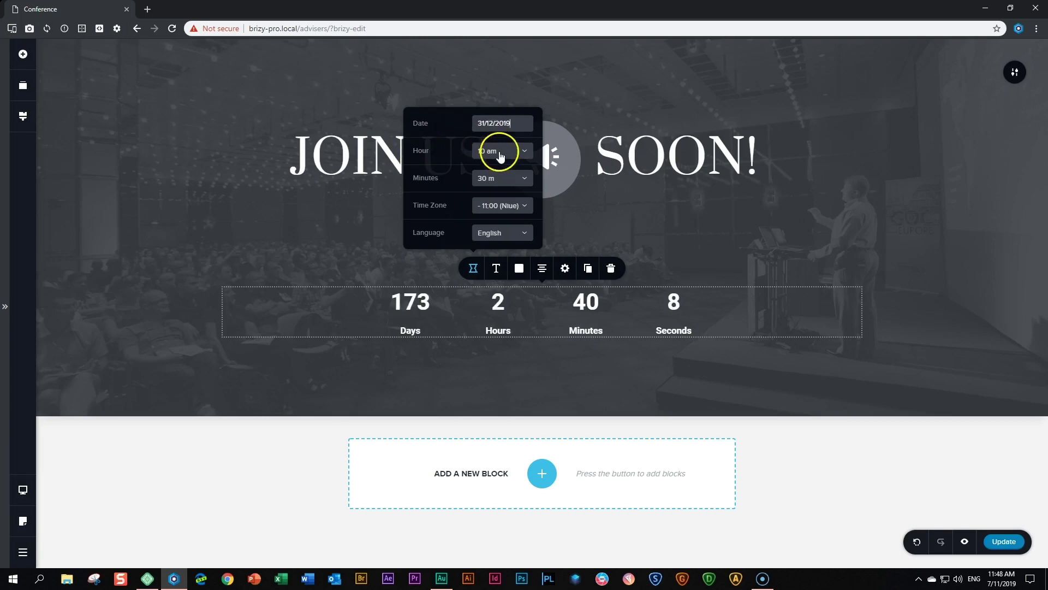
pyautogui.scroll(-6, 503, 193)
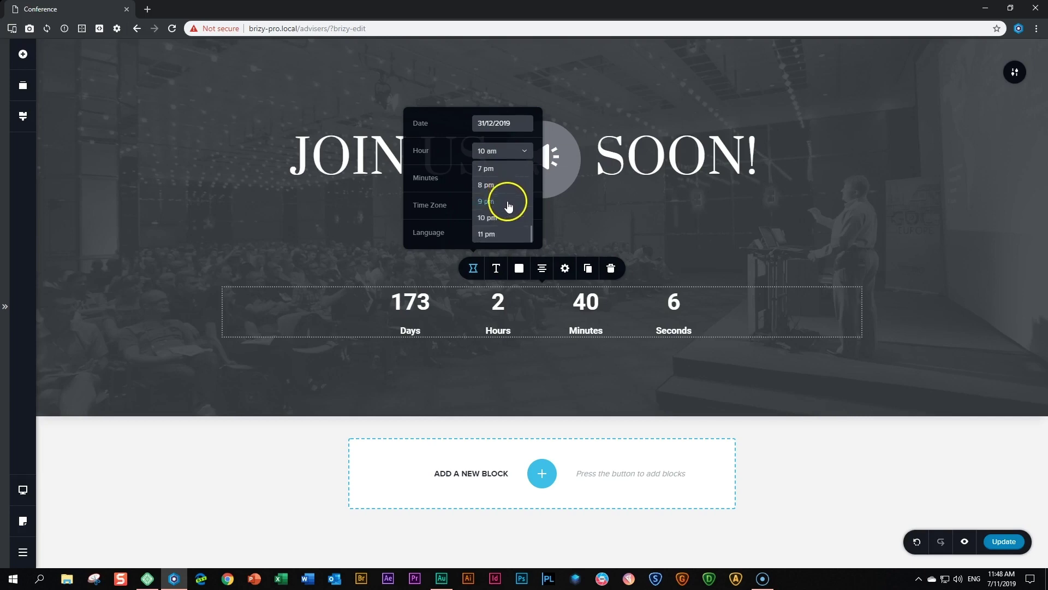
pyautogui.click(493, 232)
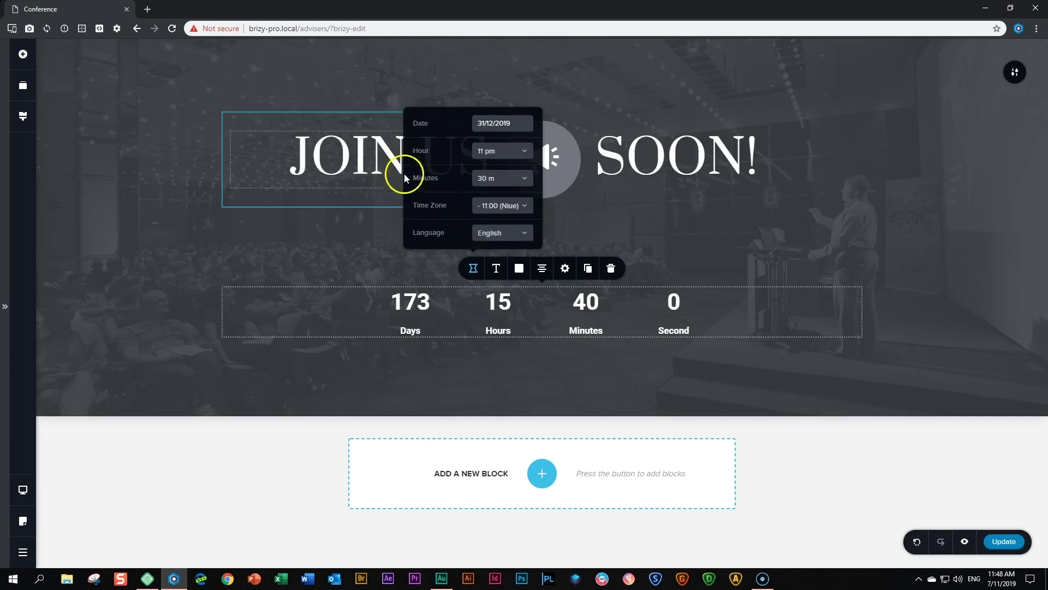
pyautogui.click(489, 176)
pyautogui.scroll(-2, 509, 211)
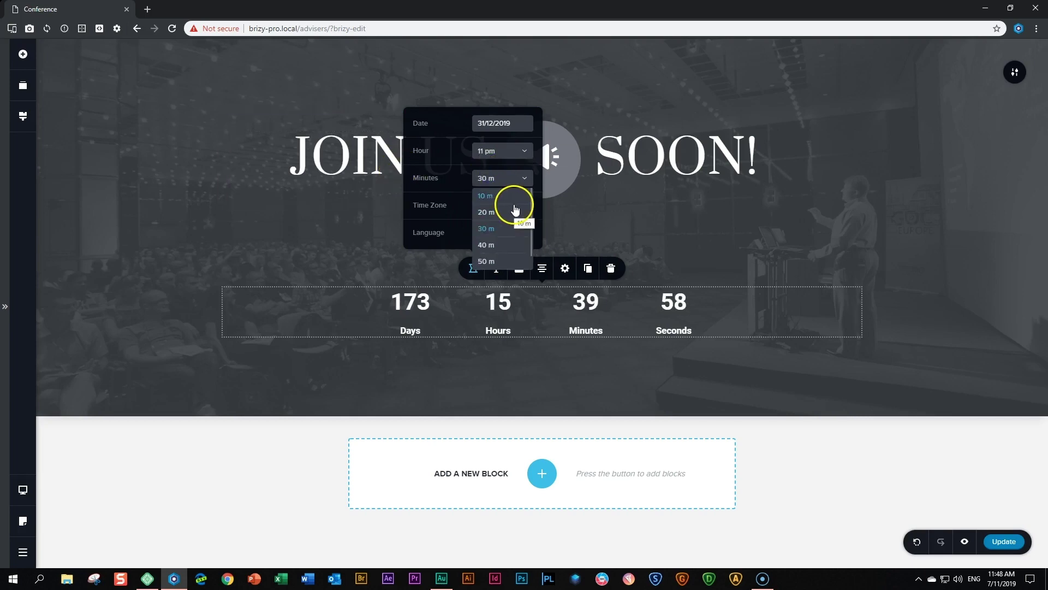
pyautogui.click(485, 257)
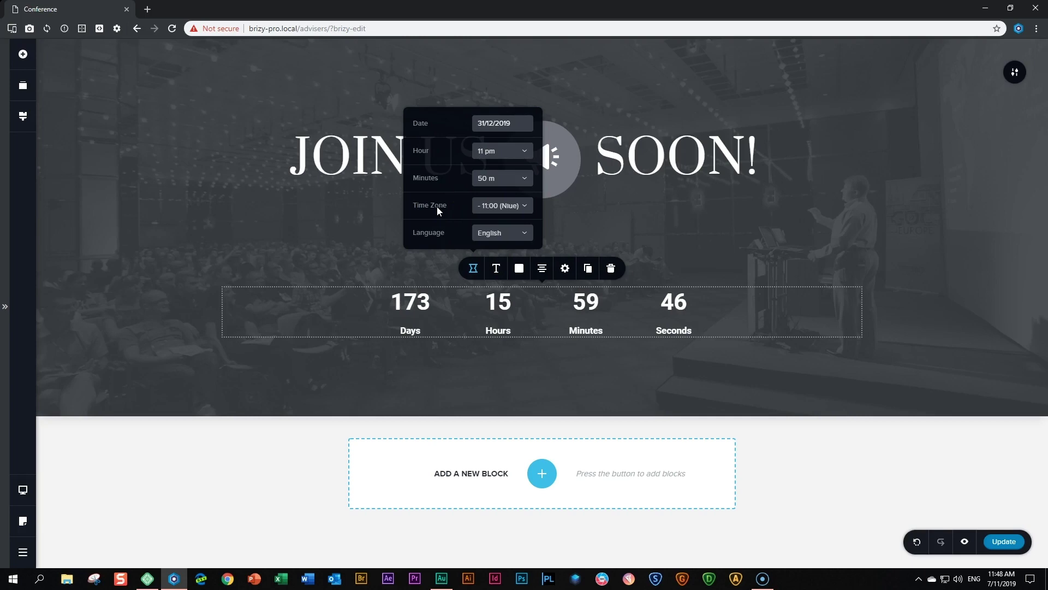
# Set the countdown's time zone to + 2:00 (Athens, Istanbul) and choose English as its language
pyautogui.click(516, 207)
pyautogui.scroll(-4, 523, 235)
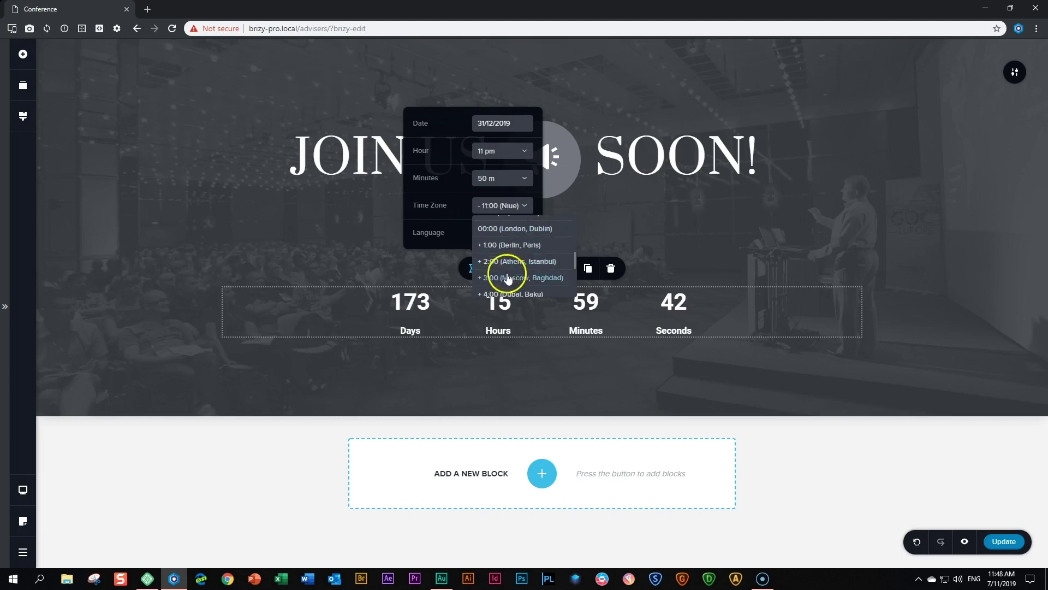
pyautogui.click(517, 263)
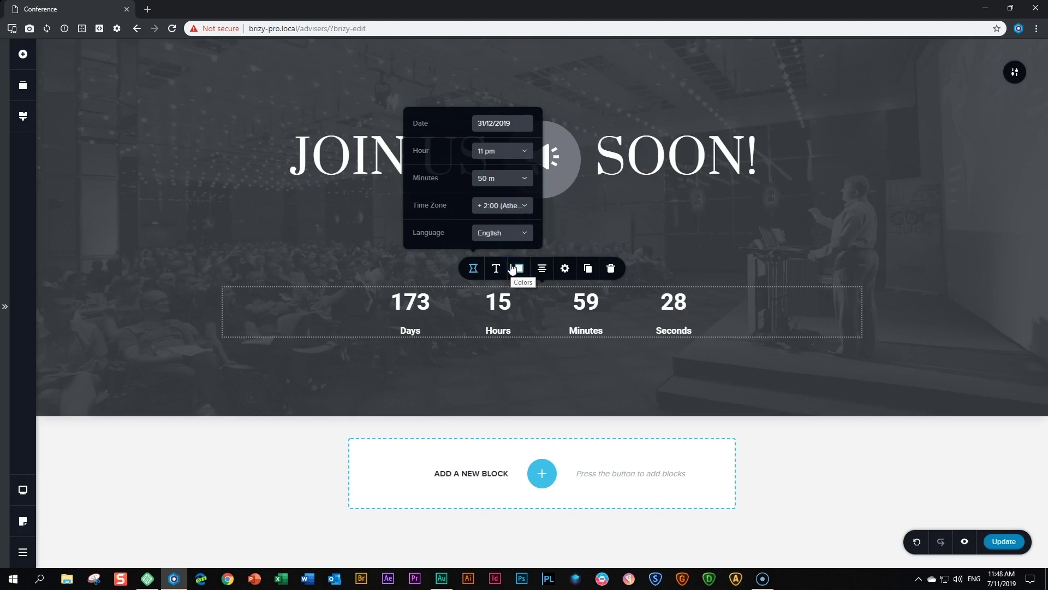
pyautogui.click(518, 234)
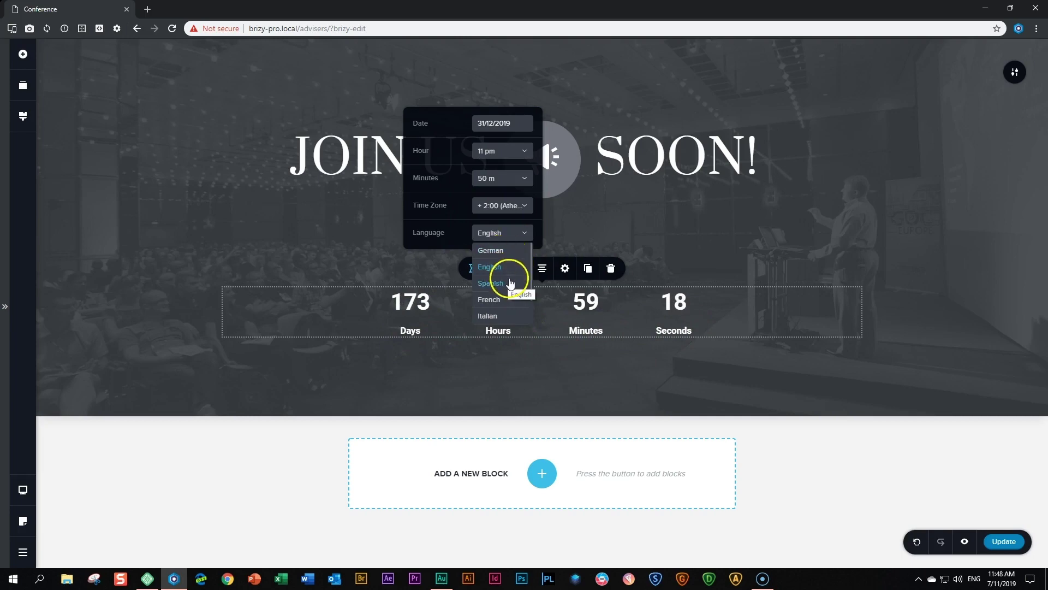
pyautogui.scroll(-1, 510, 285)
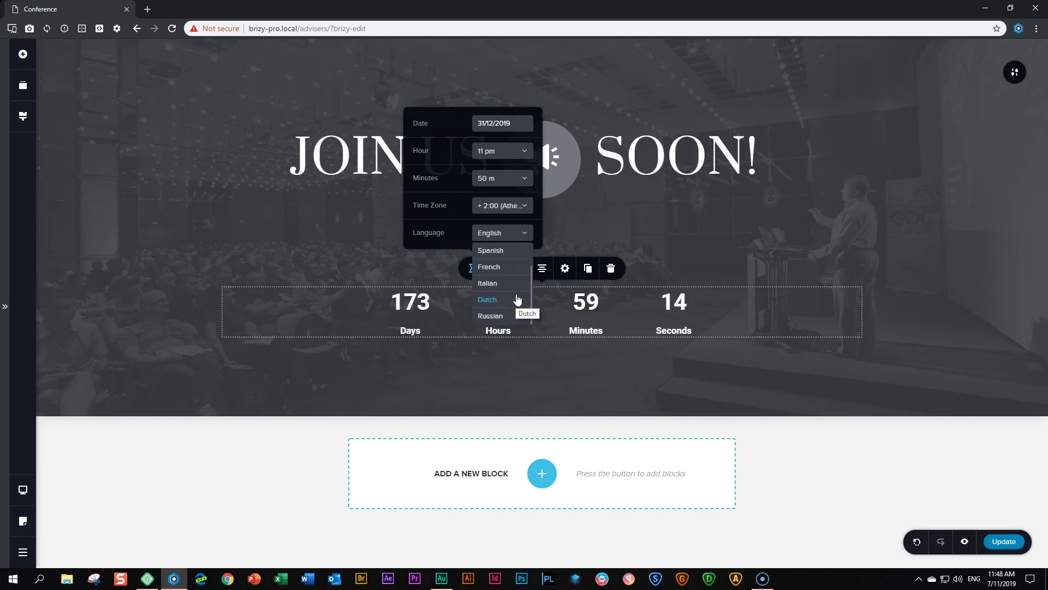
pyautogui.scroll(1, 512, 292)
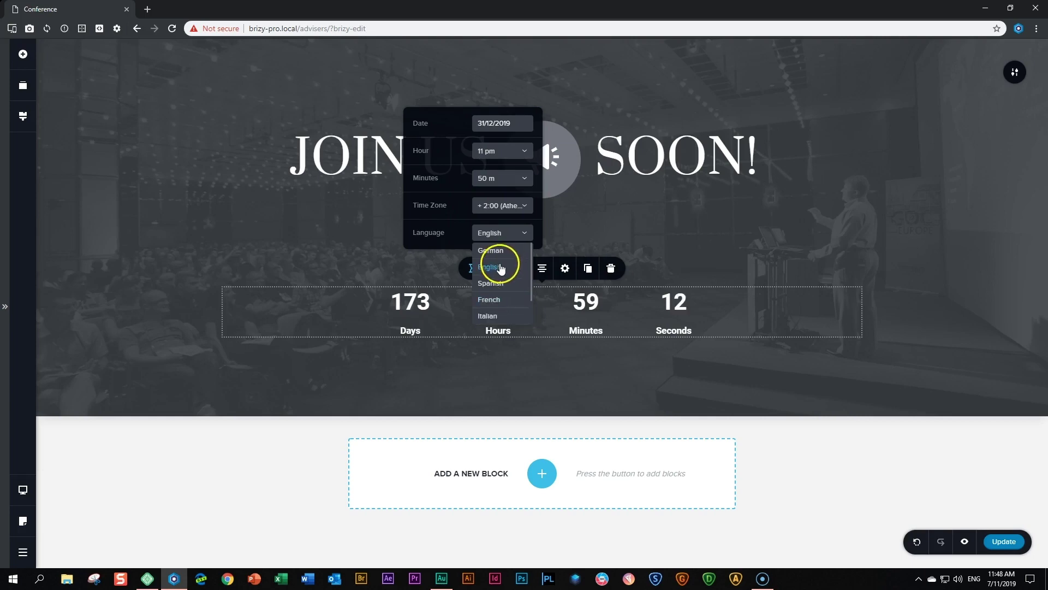
pyautogui.click(499, 268)
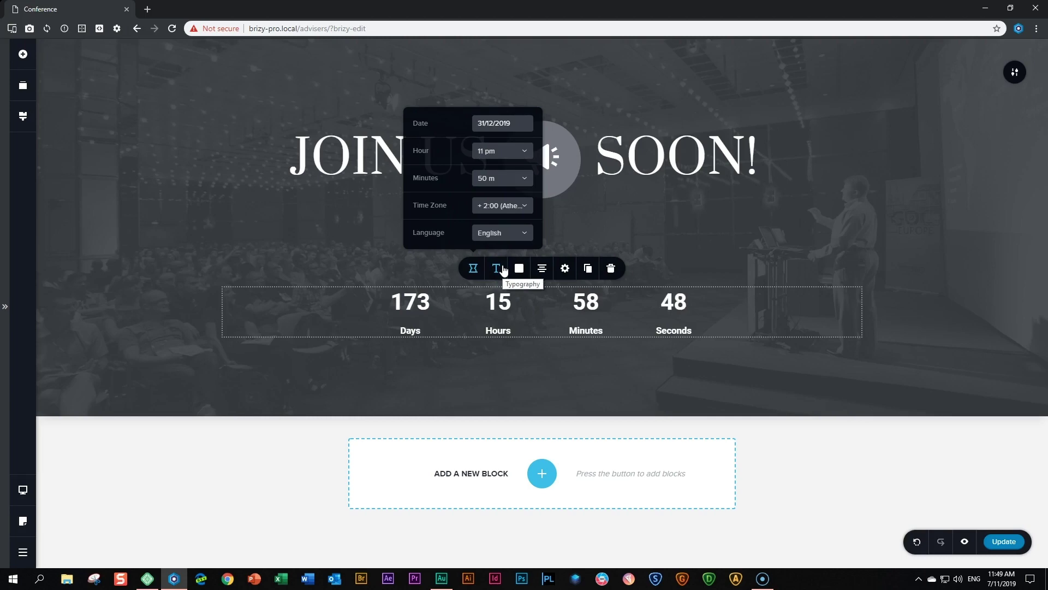
# Apply the Heading 1 typography to the countdown and widen the element until each label fits on one line
pyautogui.click(501, 270)
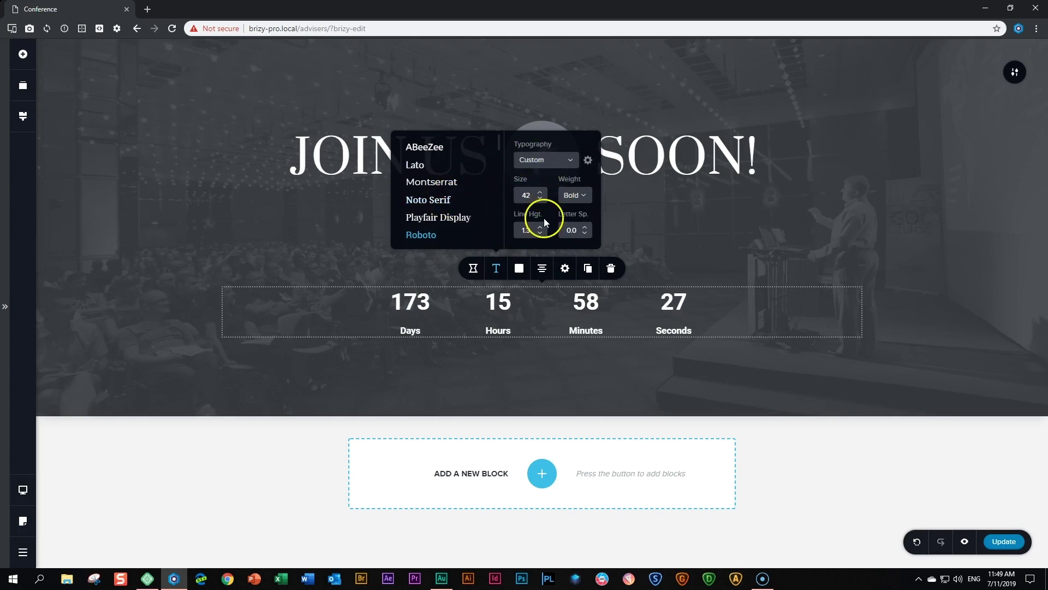
pyautogui.click(569, 159)
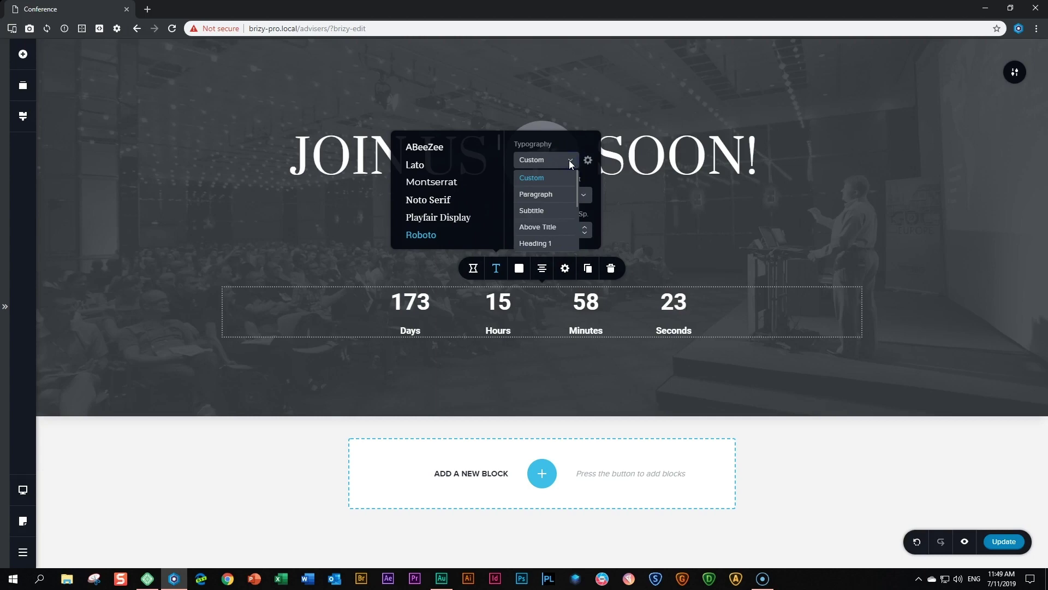
pyautogui.click(535, 244)
pyautogui.click(535, 242)
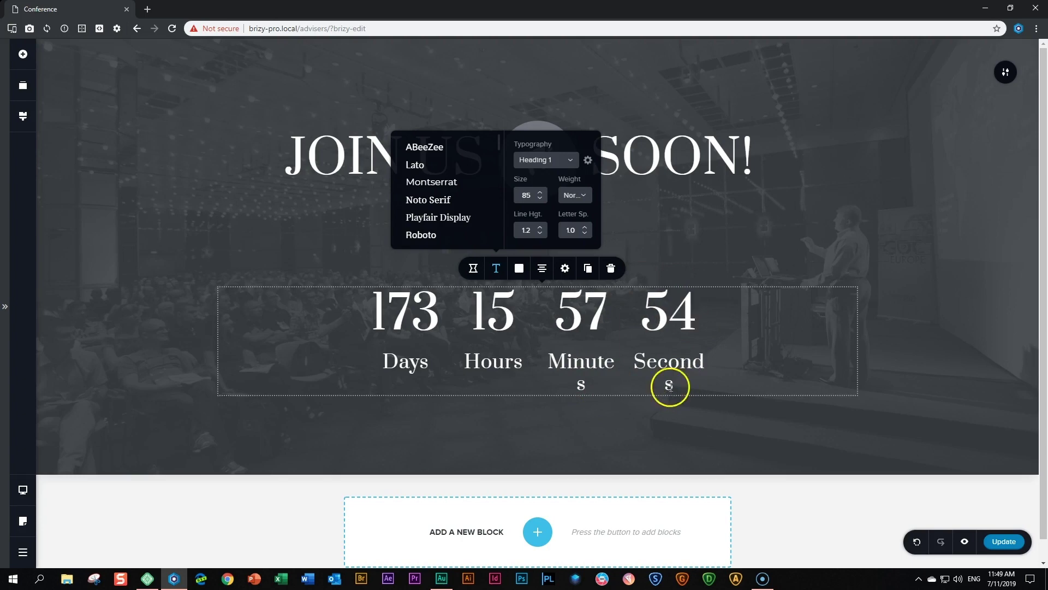
pyautogui.click(537, 337)
pyautogui.moveTo(354, 339); pyautogui.dragTo(314, 342)
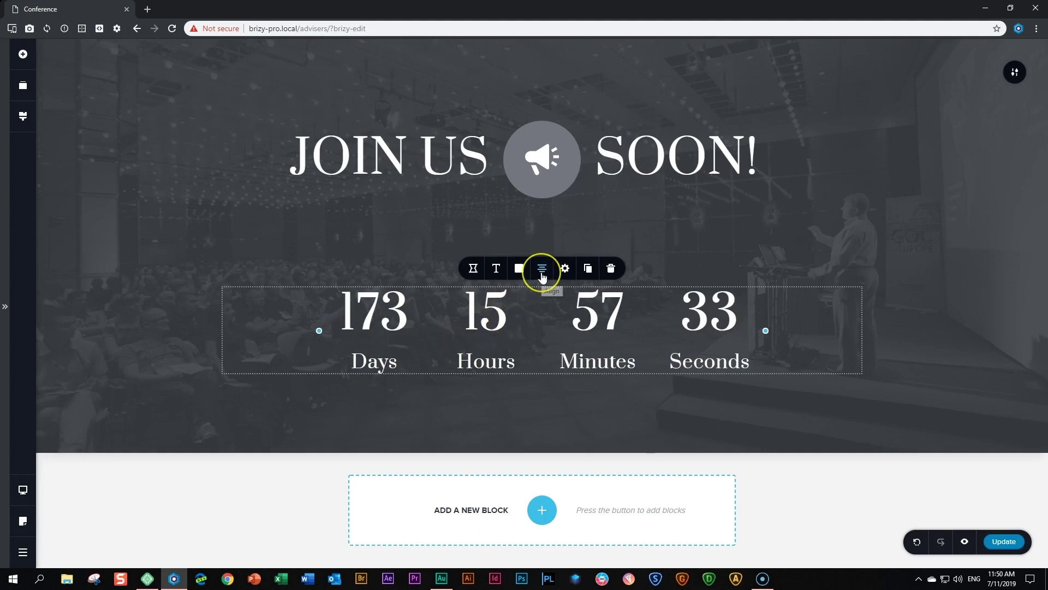
# Cycle the countdown's alignment through its options and return it to centre
pyautogui.click(541, 275)
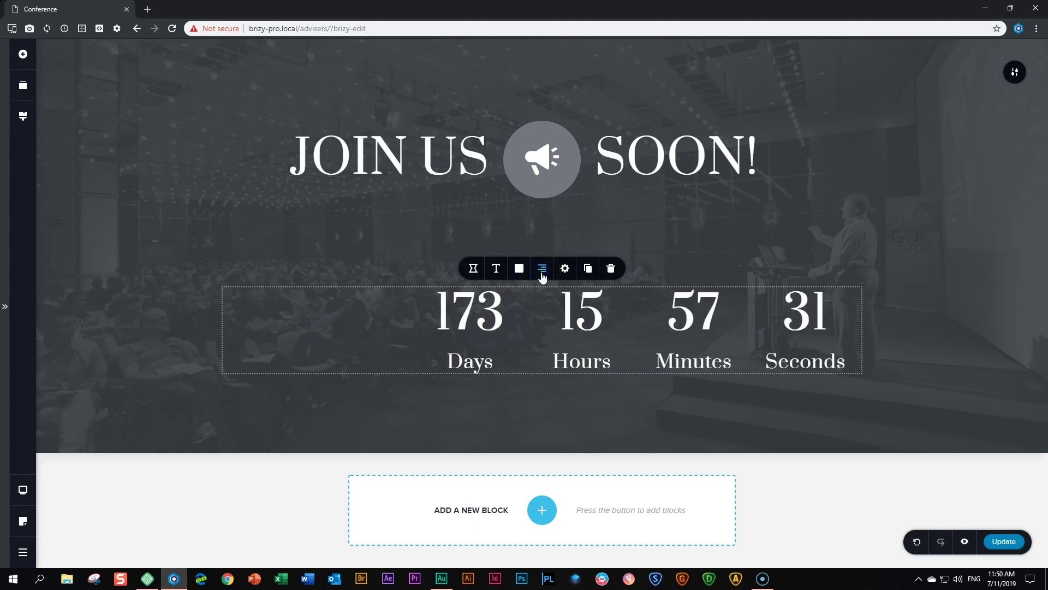
pyautogui.click(542, 274)
pyautogui.click(541, 275)
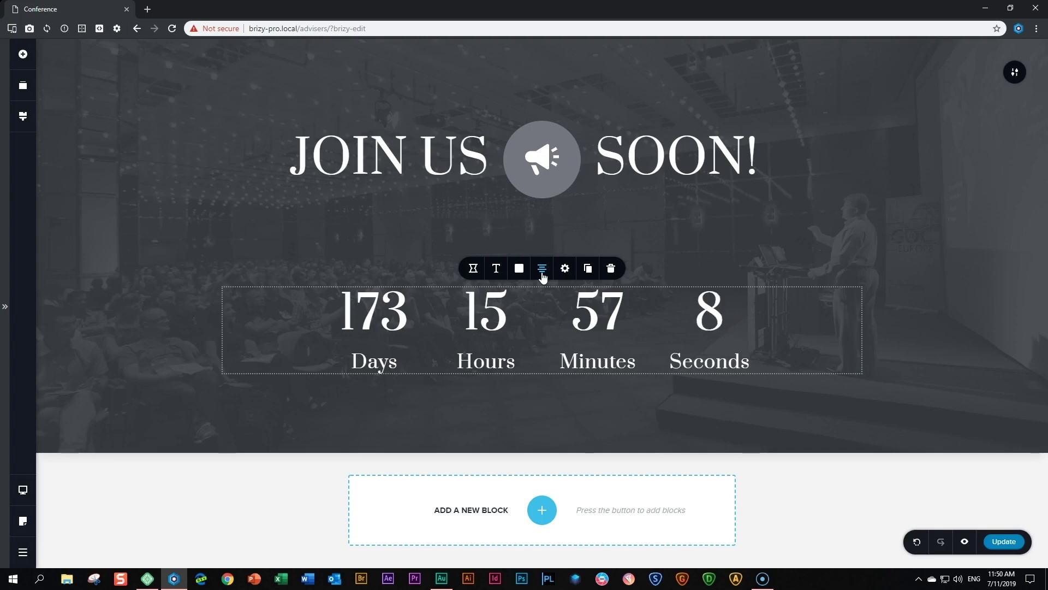
# Switch to the tablet view and raise the countdown's font size there to 38
pyautogui.click(23, 492)
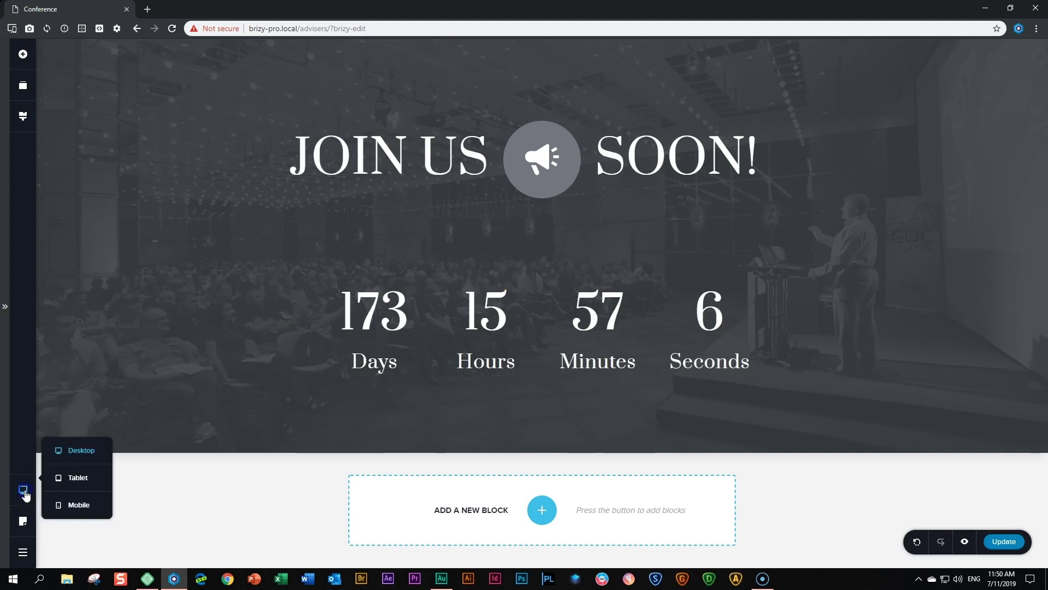
pyautogui.click(60, 480)
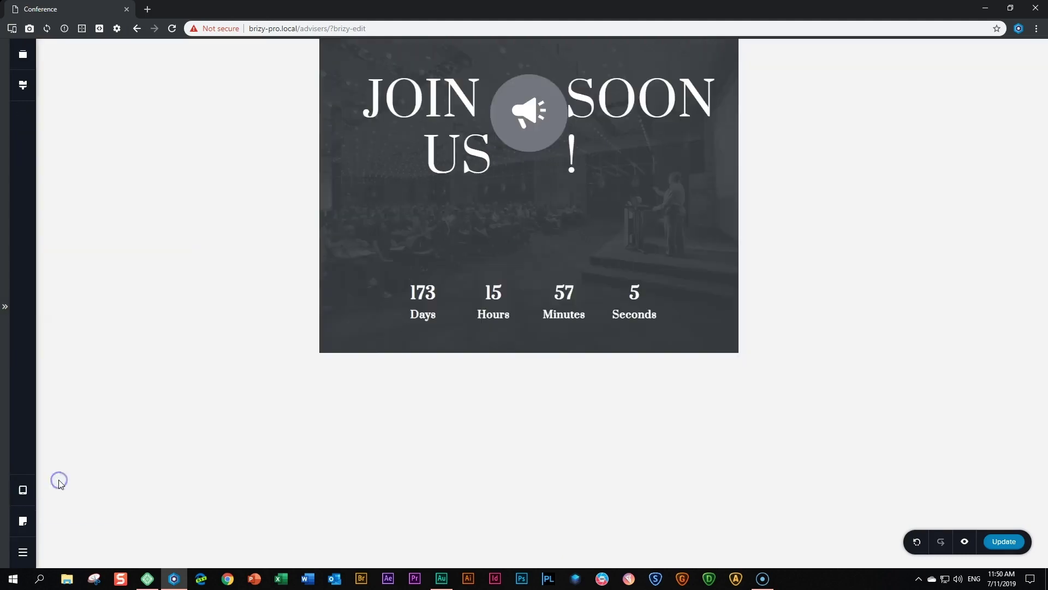
pyautogui.click(568, 304)
pyautogui.click(518, 306)
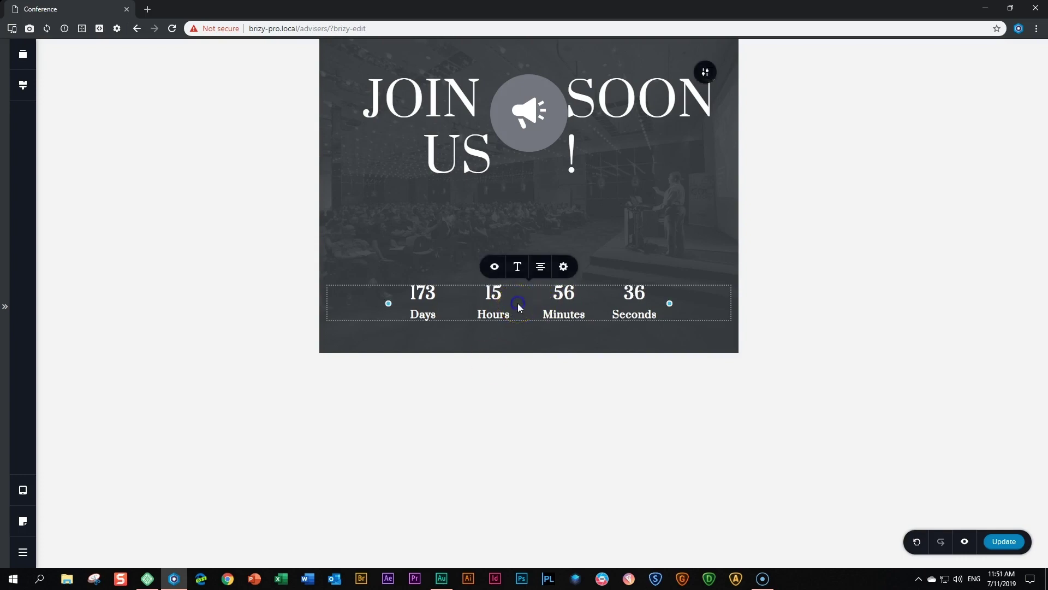
pyautogui.click(517, 267)
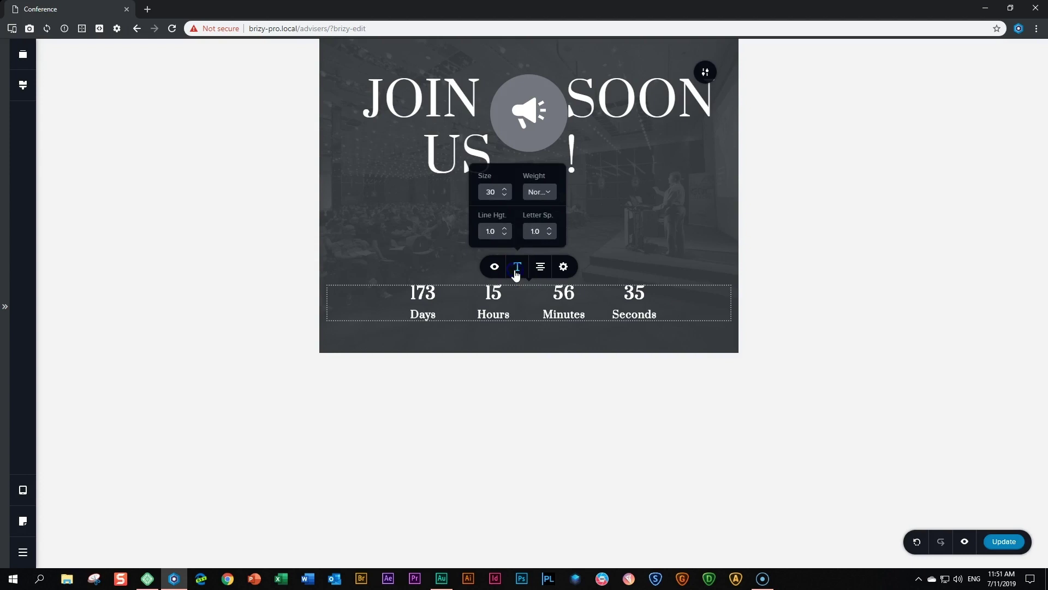
pyautogui.click(505, 189)
pyautogui.click(506, 189)
pyautogui.click(506, 189)
pyautogui.click(505, 189)
pyautogui.click(505, 189)
pyautogui.click(505, 189)
pyautogui.click(506, 189)
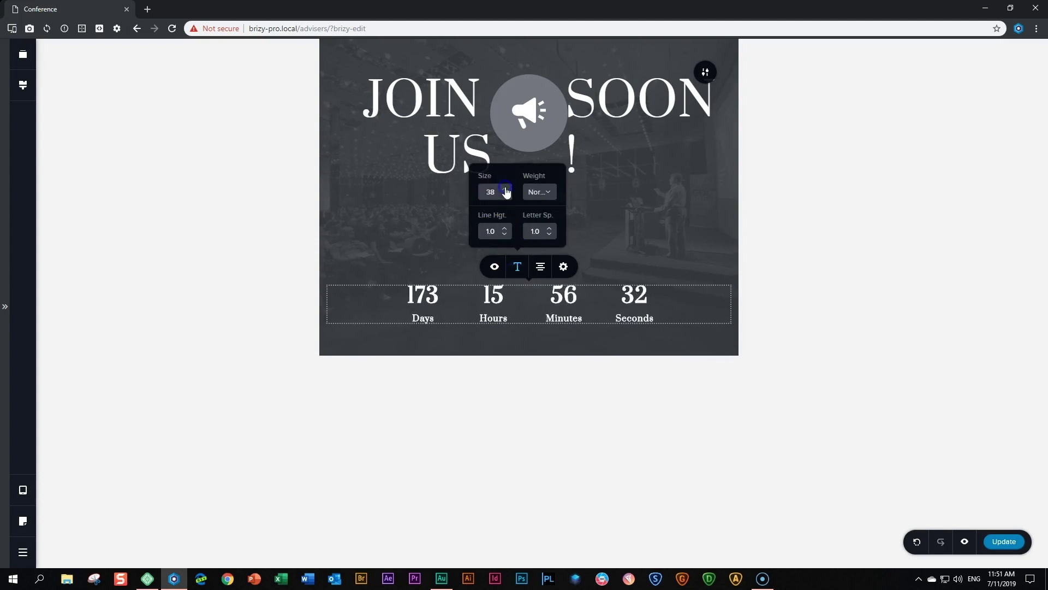
# Raise the countdown's font size in the tablet view to 51
pyautogui.click(506, 189)
pyautogui.click(506, 189)
pyautogui.click(505, 188)
pyautogui.click(505, 189)
pyautogui.click(506, 189)
pyautogui.click(505, 189)
pyautogui.click(505, 189)
pyautogui.click(505, 189)
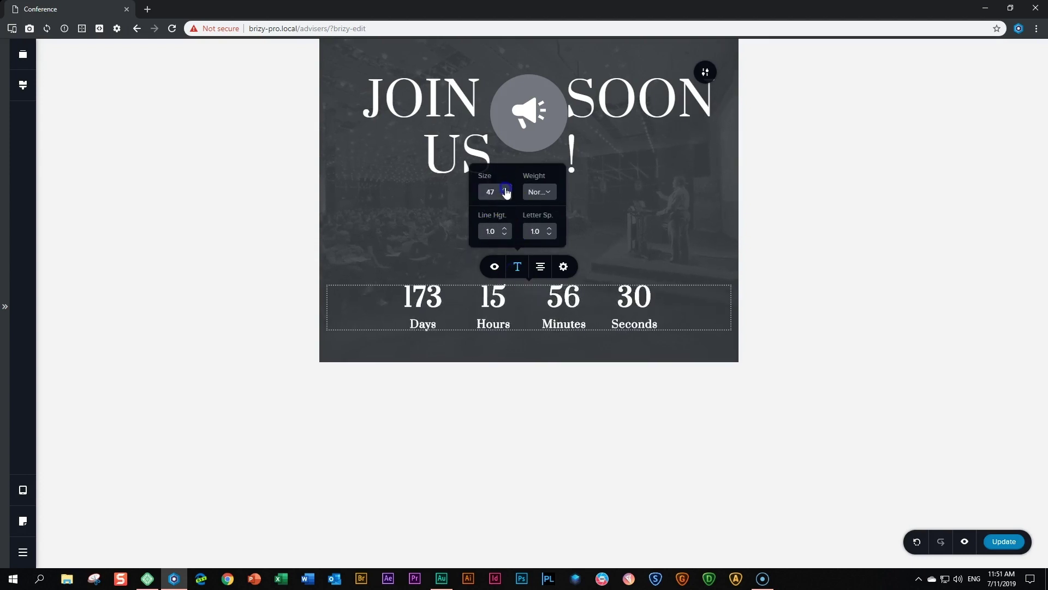
pyautogui.click(506, 189)
pyautogui.click(506, 189)
pyautogui.click(505, 189)
pyautogui.click(505, 189)
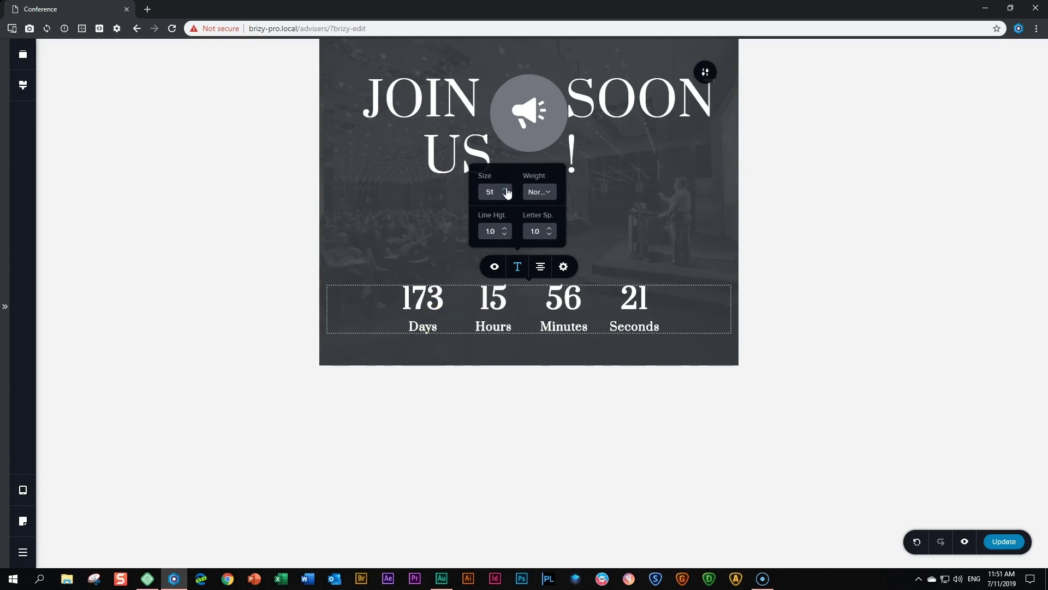
# Switch to the mobile view and widen the countdown element there so the day count fits on one line
pyautogui.click(22, 490)
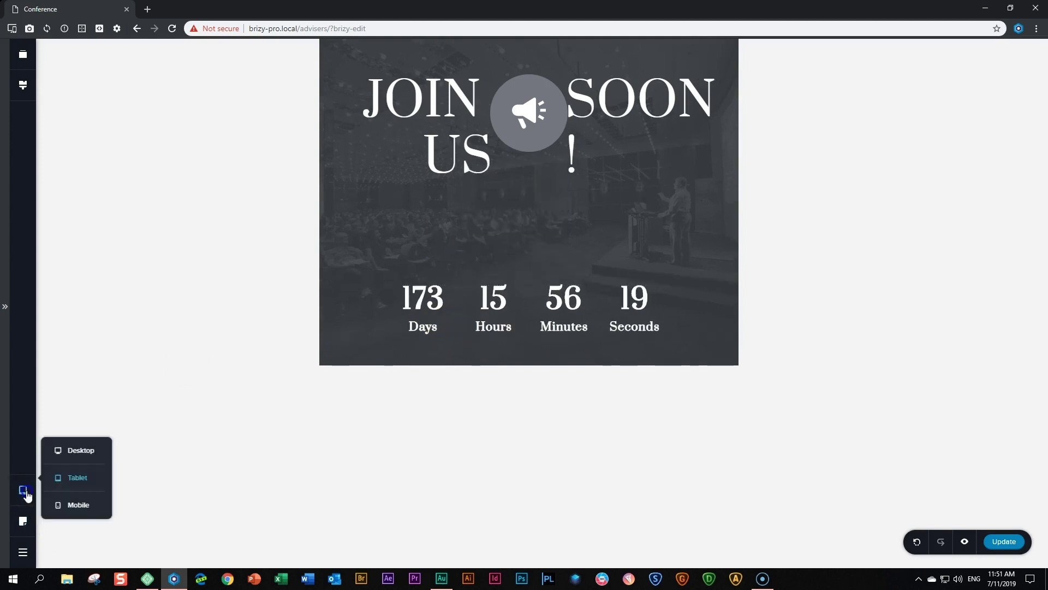
pyautogui.click(73, 507)
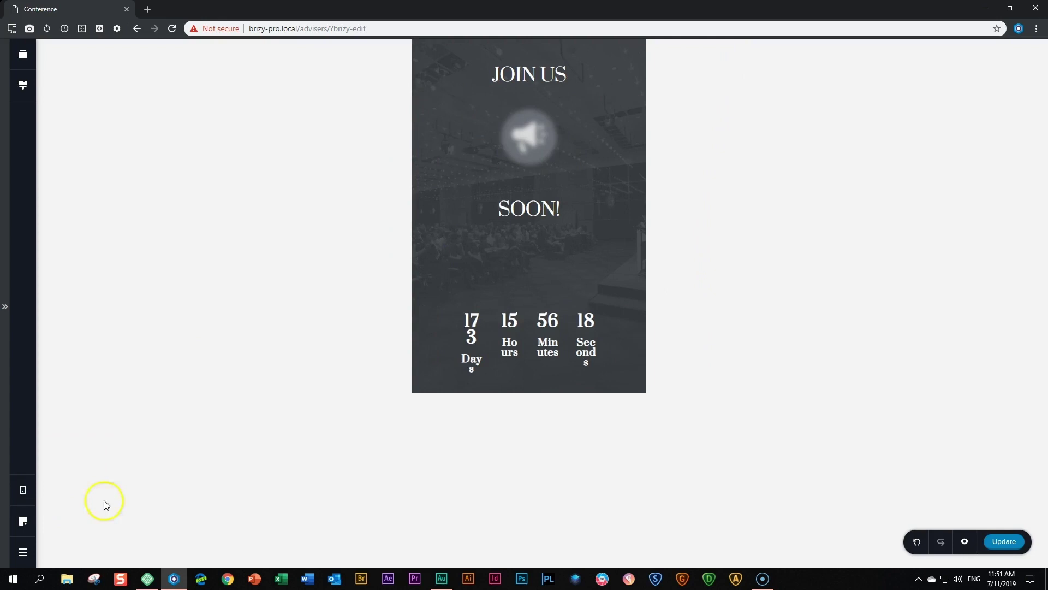
pyautogui.click(533, 342)
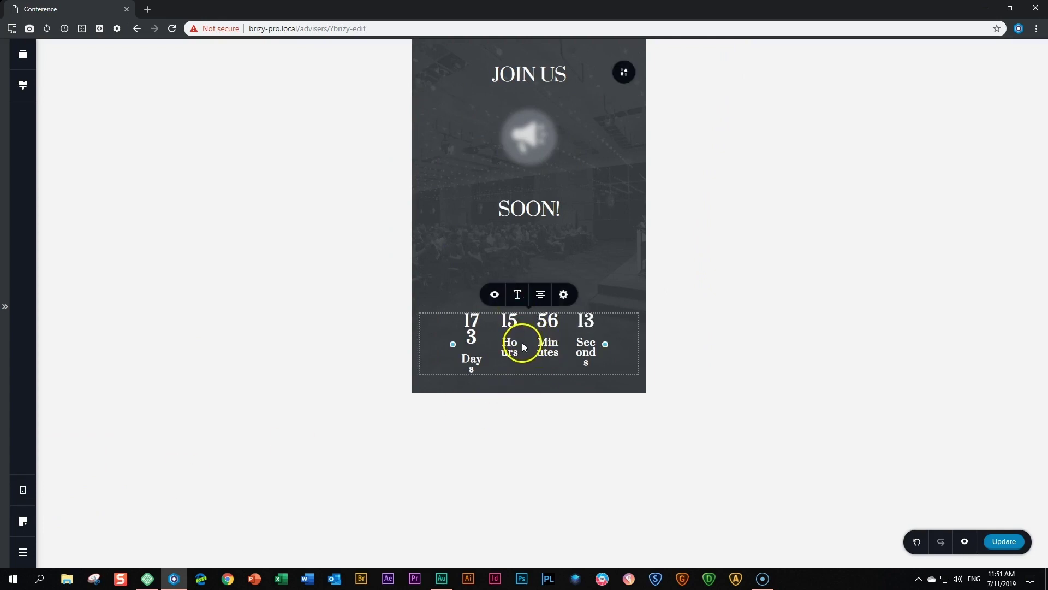
pyautogui.moveTo(453, 344); pyautogui.dragTo(424, 349)
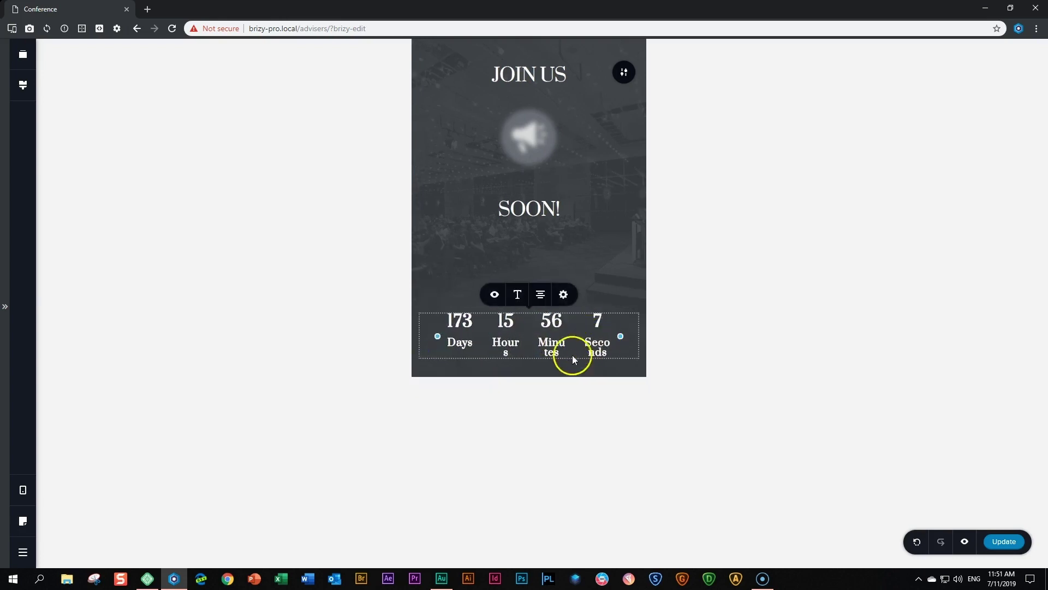
# Reduce the countdown's mobile font size to 13 and widen the element to the full column width
pyautogui.click(518, 295)
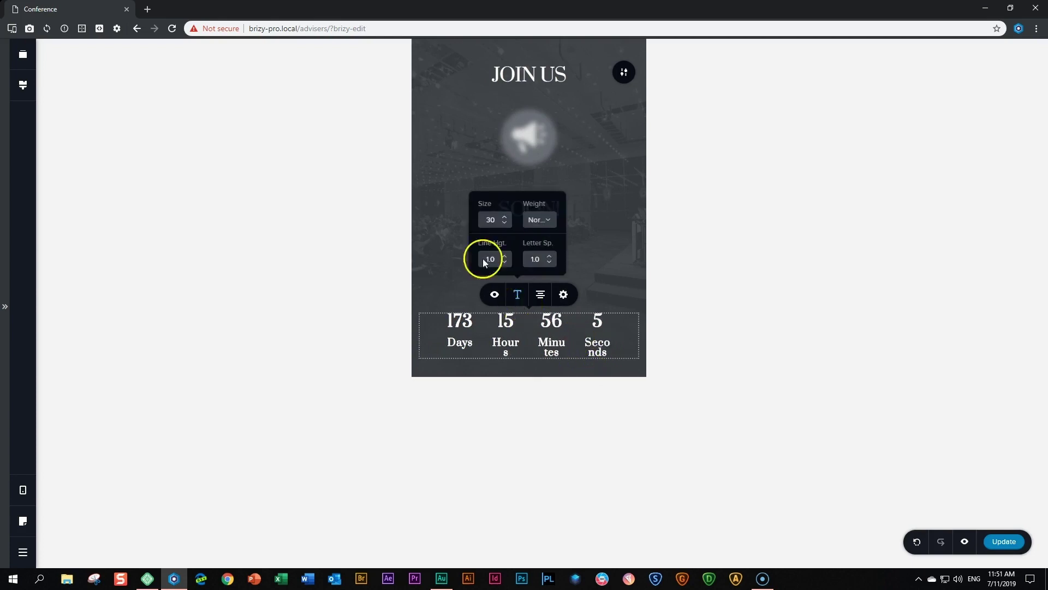
pyautogui.moveTo(505, 224); pyautogui.dragTo(502, 227)
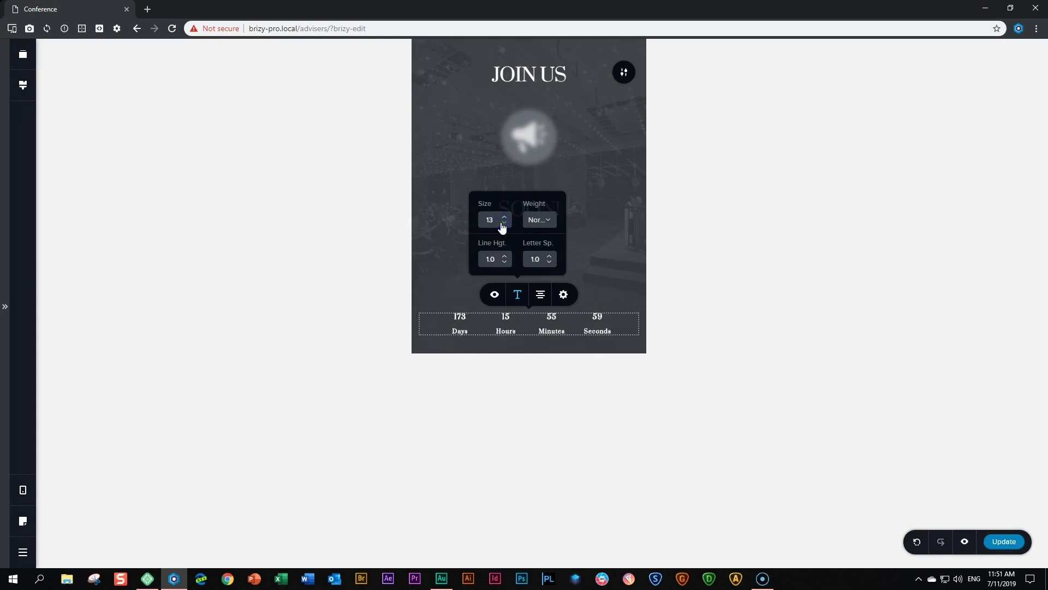
pyautogui.moveTo(423, 328); pyautogui.dragTo(377, 330)
# Raise the countdown's mobile font size to 20
pyautogui.click(516, 294)
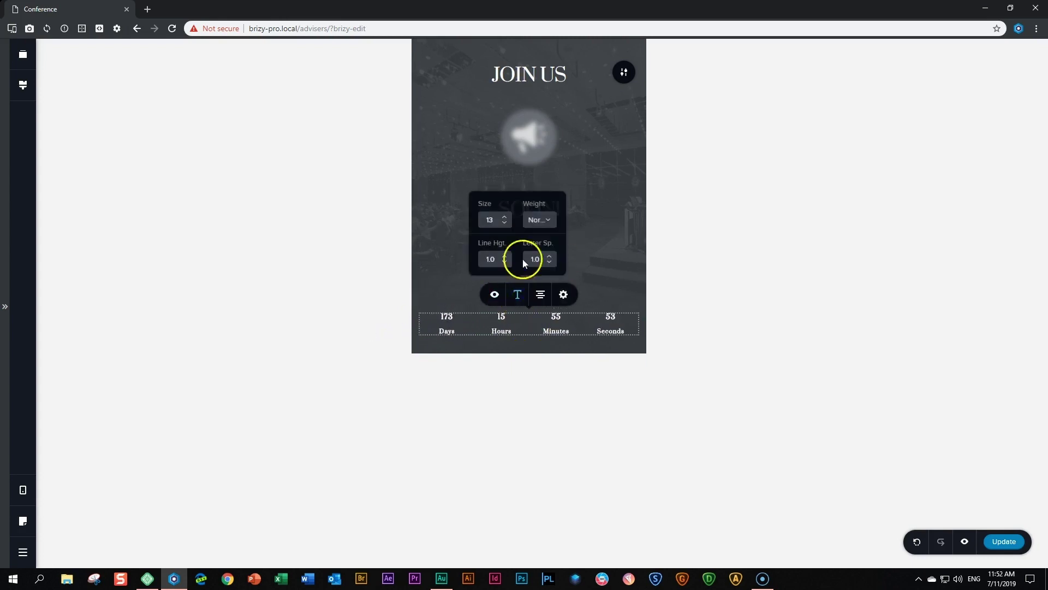
pyautogui.click(505, 217)
pyautogui.click(505, 217)
pyautogui.click(506, 218)
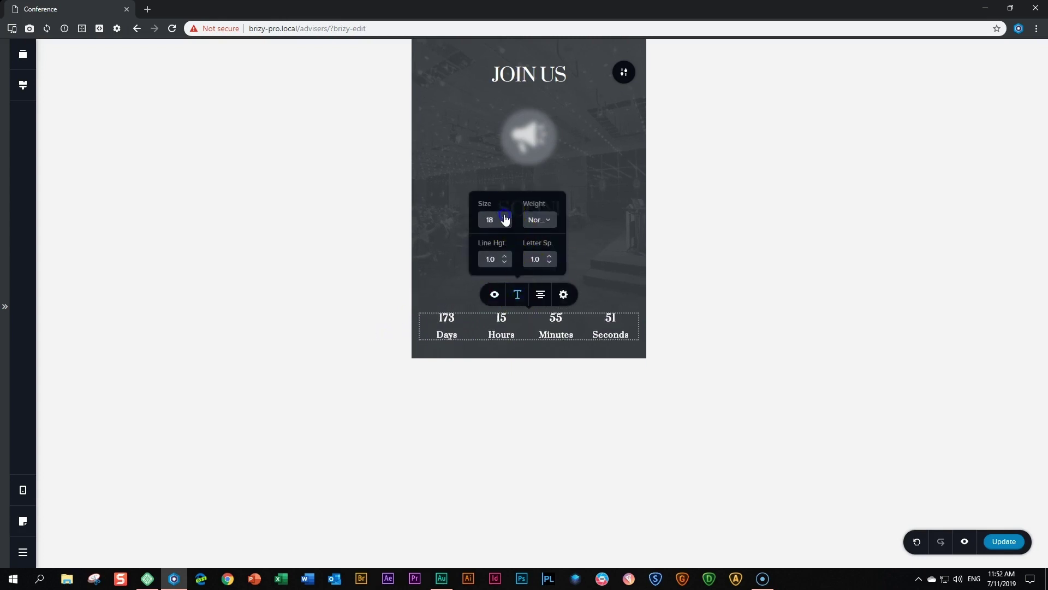
pyautogui.click(505, 217)
pyautogui.click(505, 217)
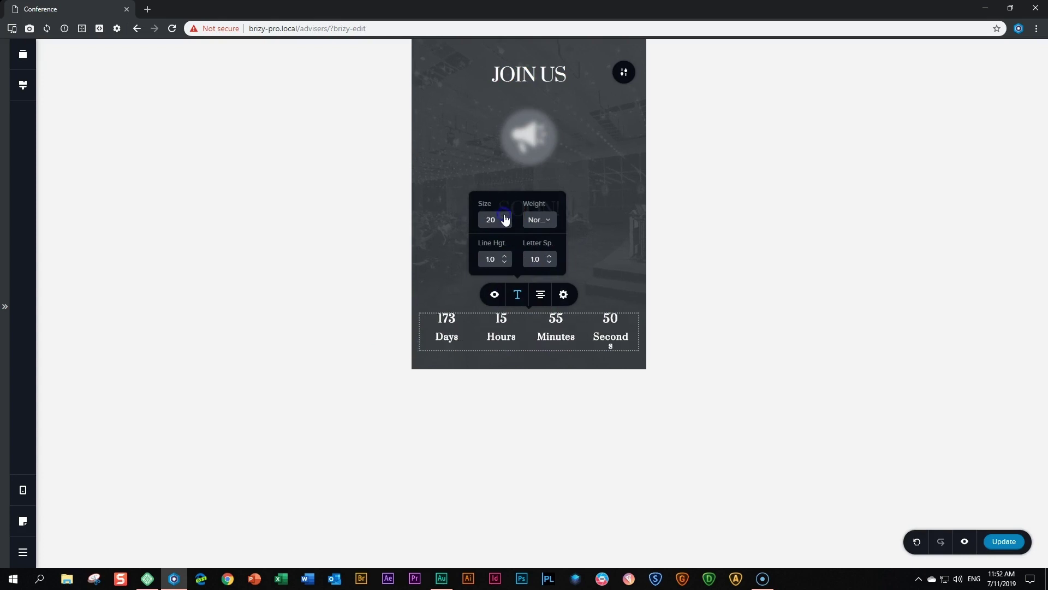
# Return to the desktop view and update the page
pyautogui.click(23, 489)
pyautogui.click(60, 469)
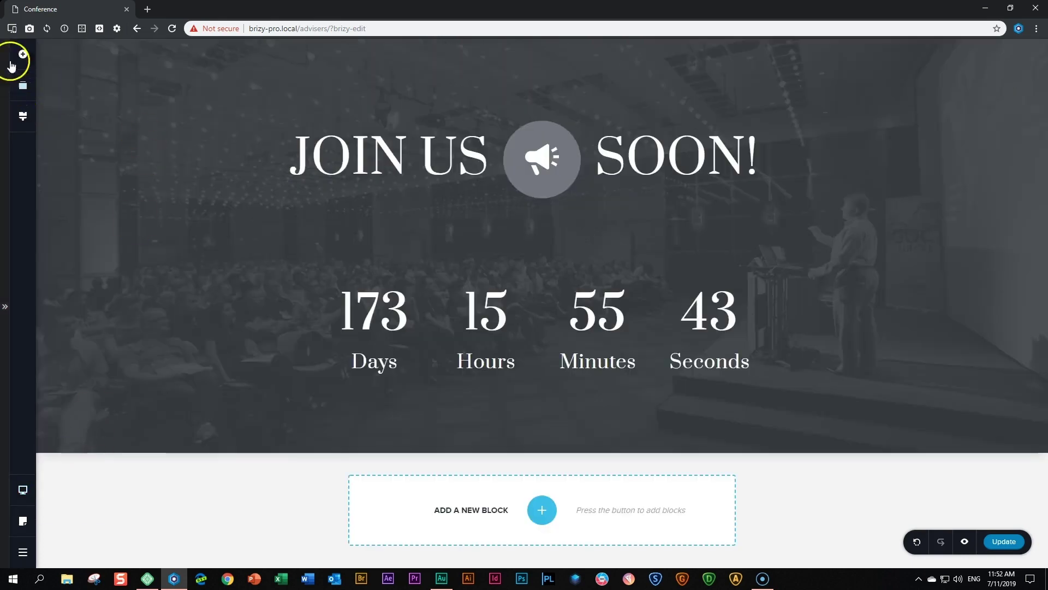
pyautogui.click(12, 31)
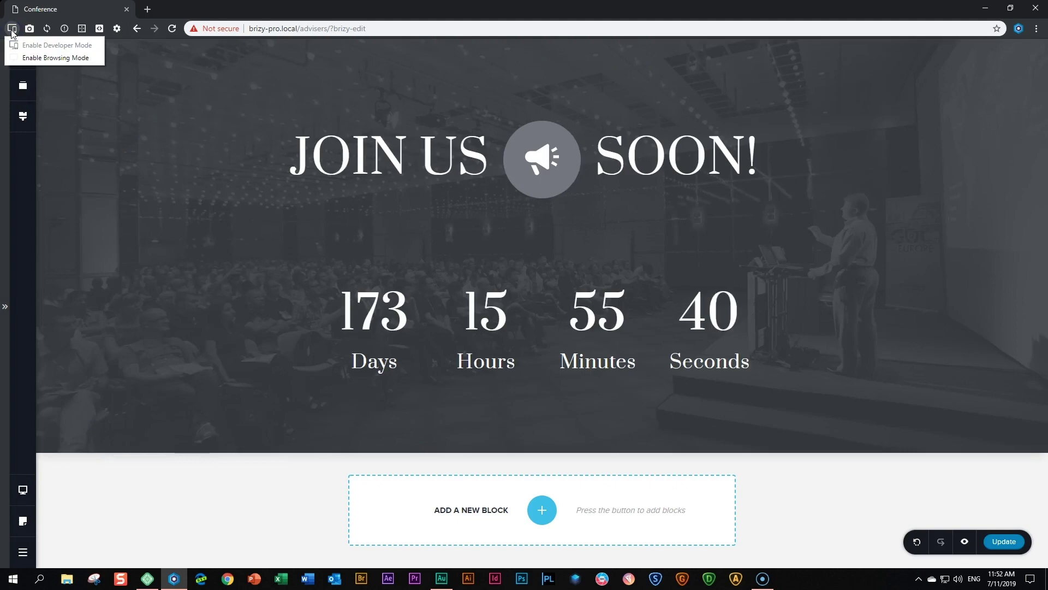
pyautogui.click(1003, 549)
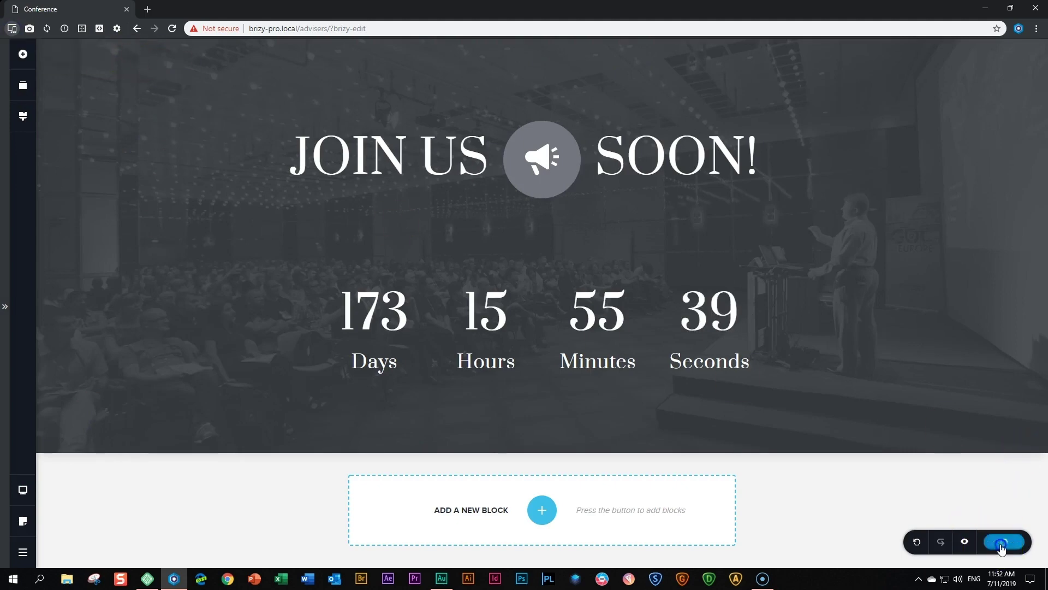
# Preview the page and examine the countdown on the iPhone X, iPad, Desktop HIDPI-XL and MacBook Air 13.3" device simulations
pyautogui.click(965, 543)
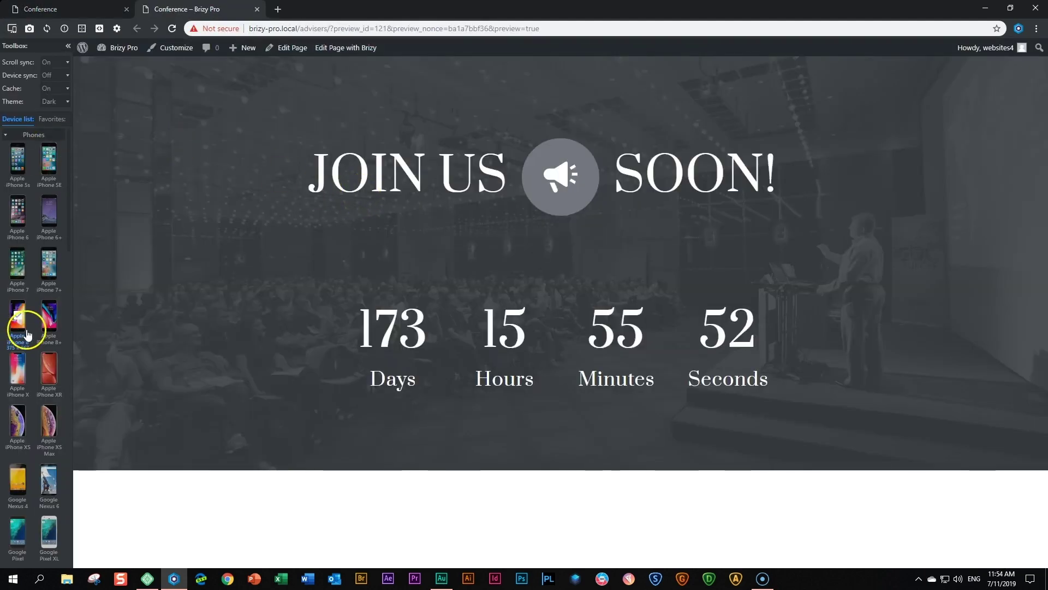
pyautogui.click(15, 364)
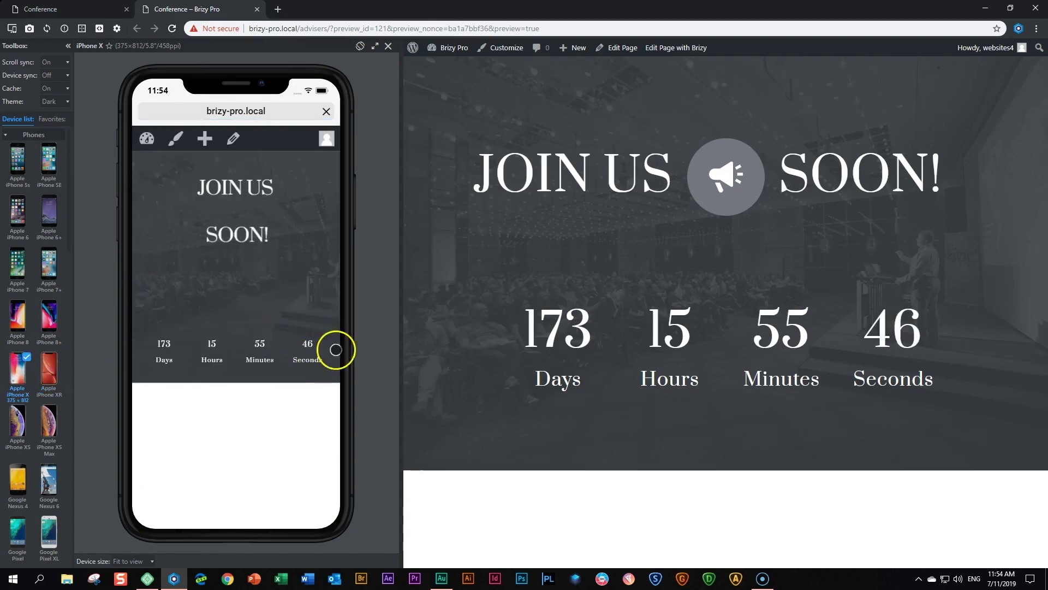
pyautogui.scroll(-10, 48, 311)
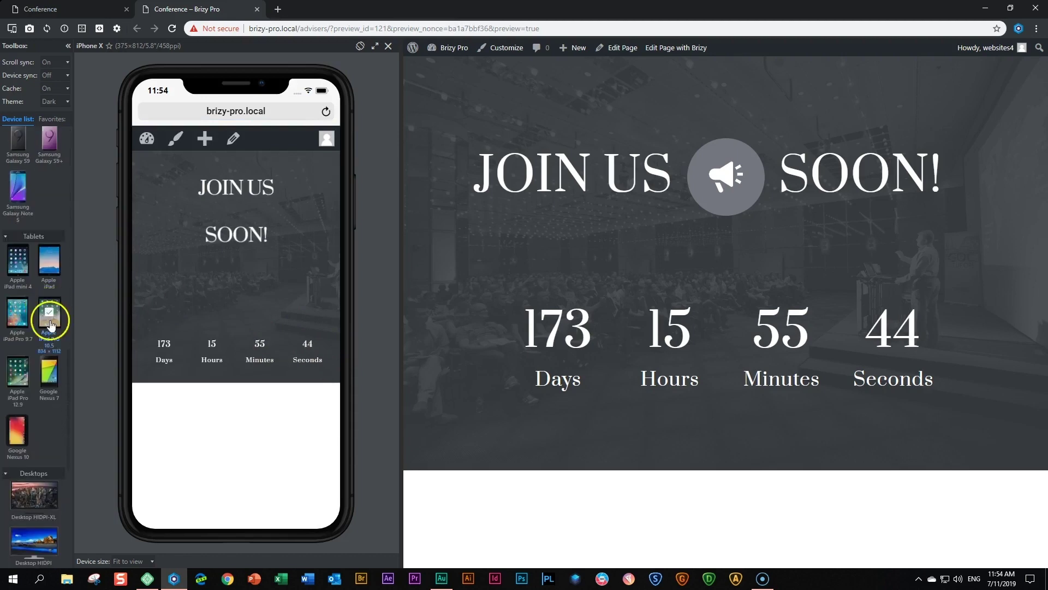
pyautogui.click(52, 266)
pyautogui.scroll(-5, 47, 327)
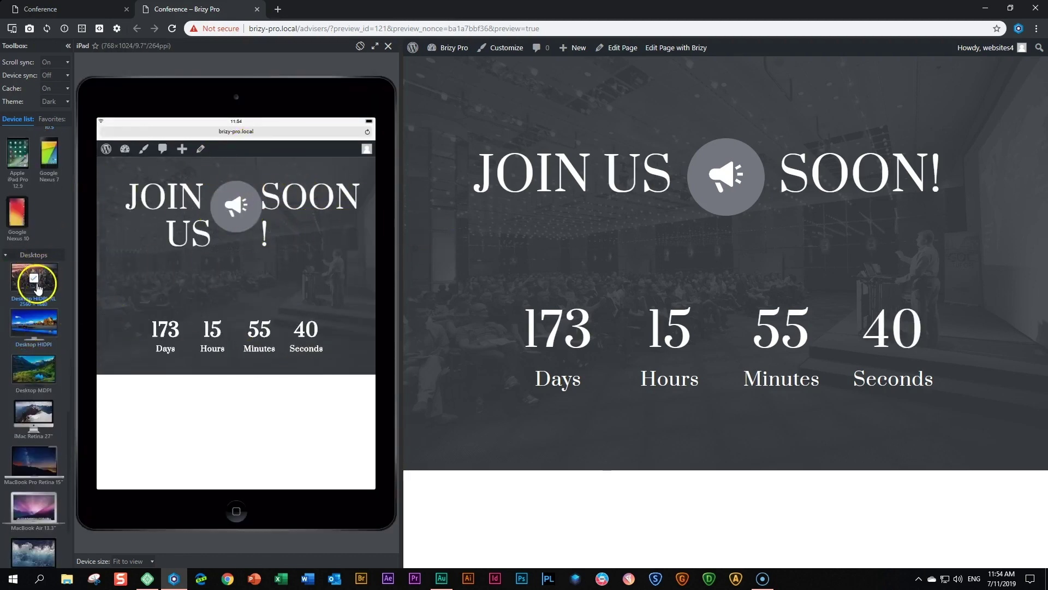
pyautogui.click(43, 297)
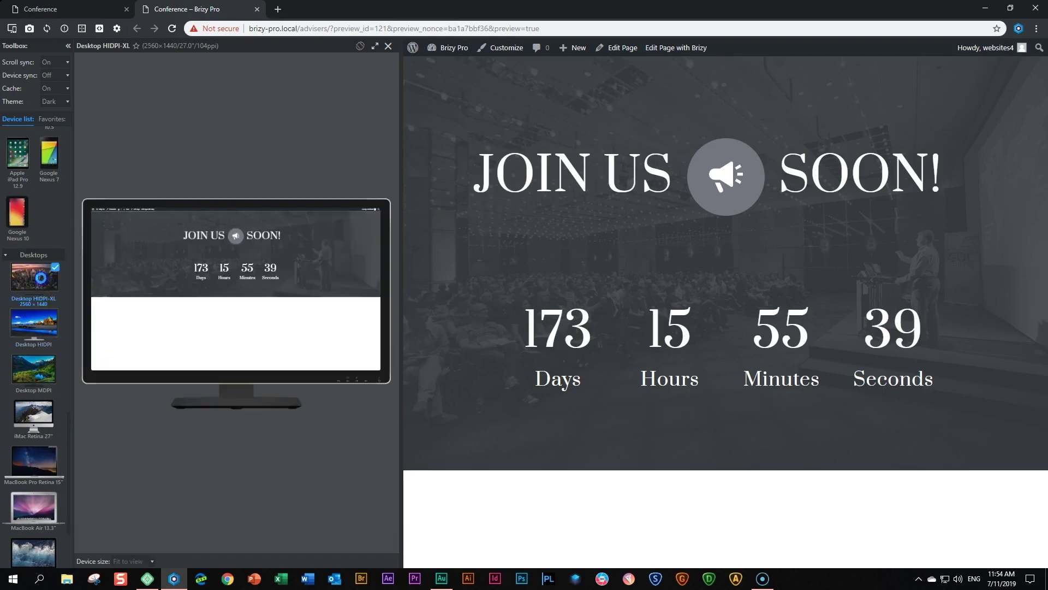
pyautogui.scroll(-2, 47, 421)
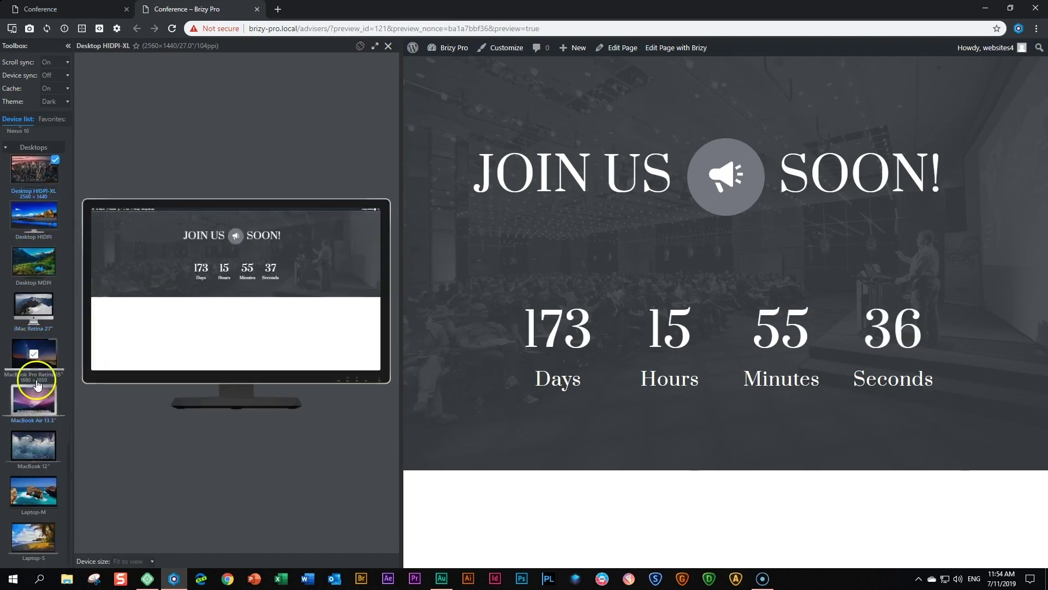
pyautogui.click(36, 403)
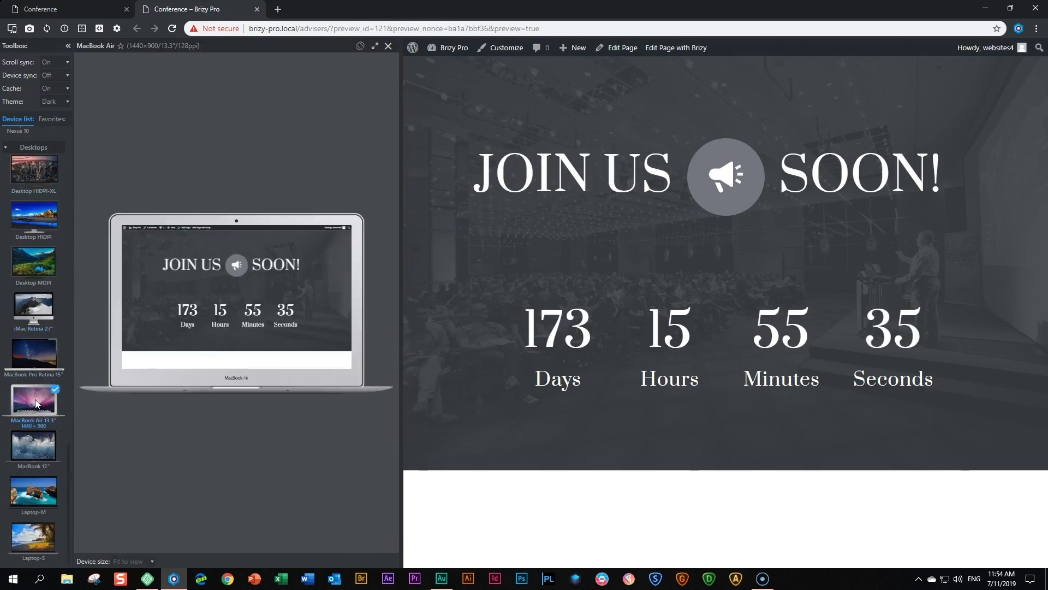